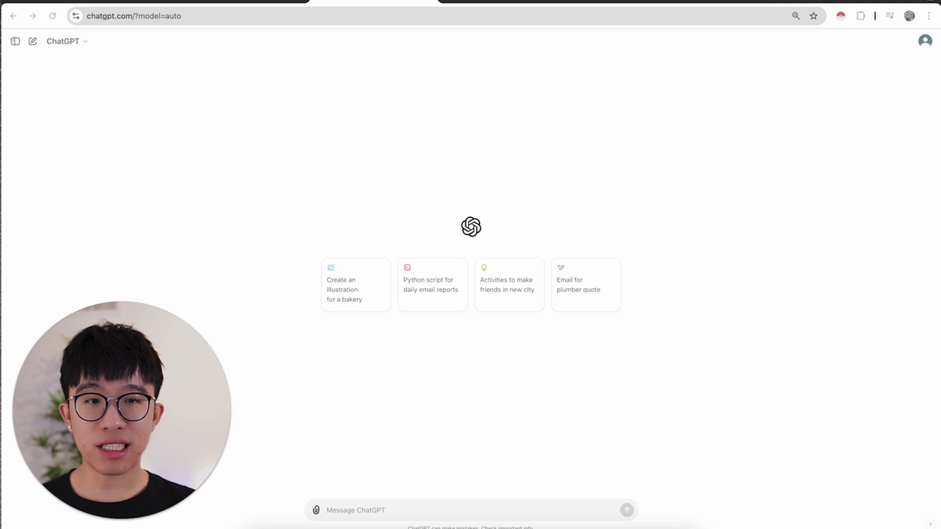
# Search Google for "marketing agency USA"
pyautogui.click(646, 3)
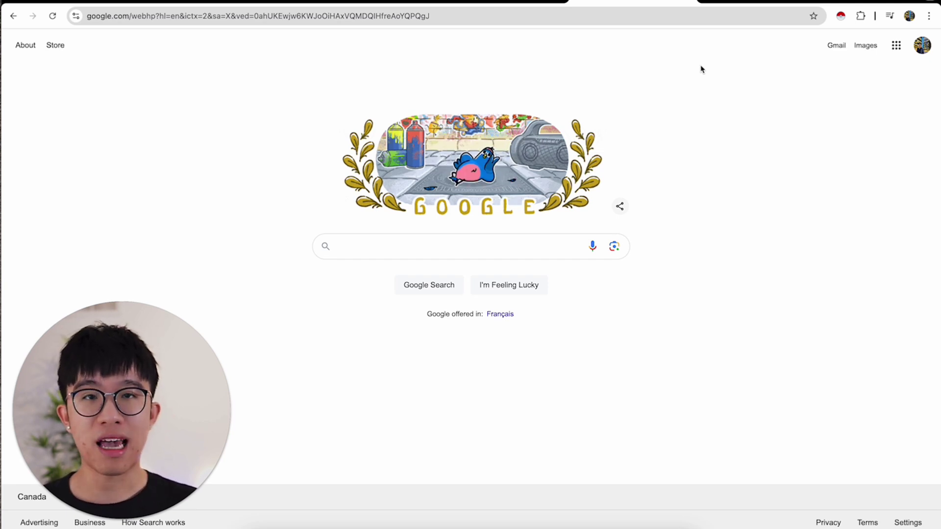
pyautogui.click(529, 243)
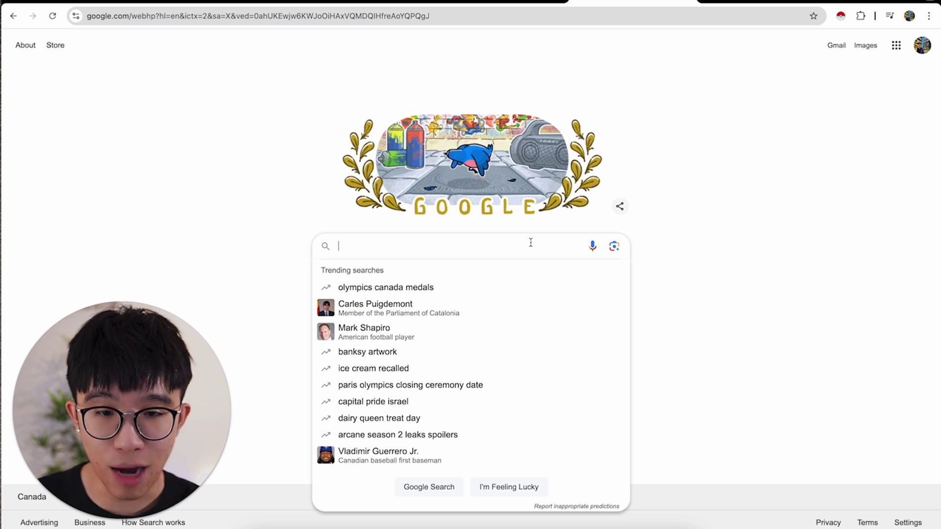
pyautogui.write('marketing agen')
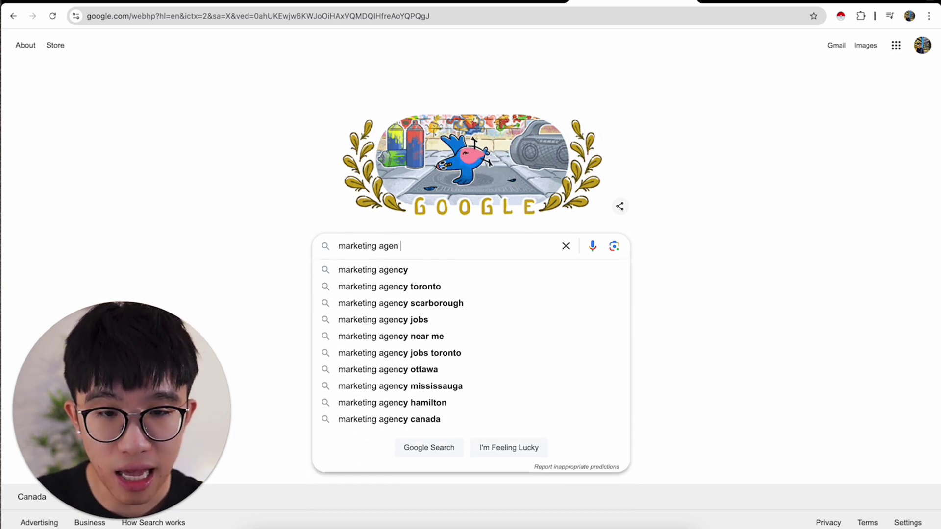
pyautogui.write('cy toront')
pyautogui.press('BackSpace')
pyautogui.press('BackSpace')
pyautogui.press('BackSpace')
pyautogui.press('BackSpace')
pyautogui.press('BackSpace')
pyautogui.press('BackSpace')
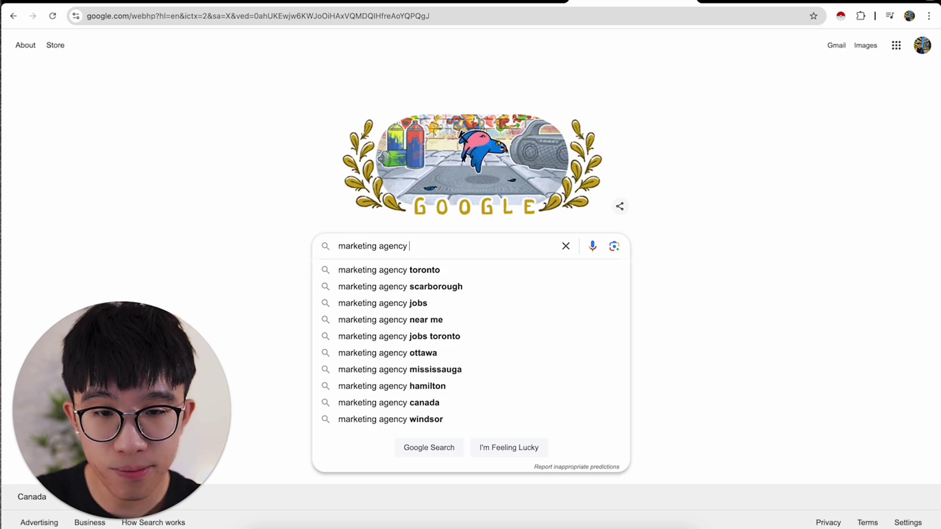
pyautogui.write('USA')
pyautogui.press('Return')
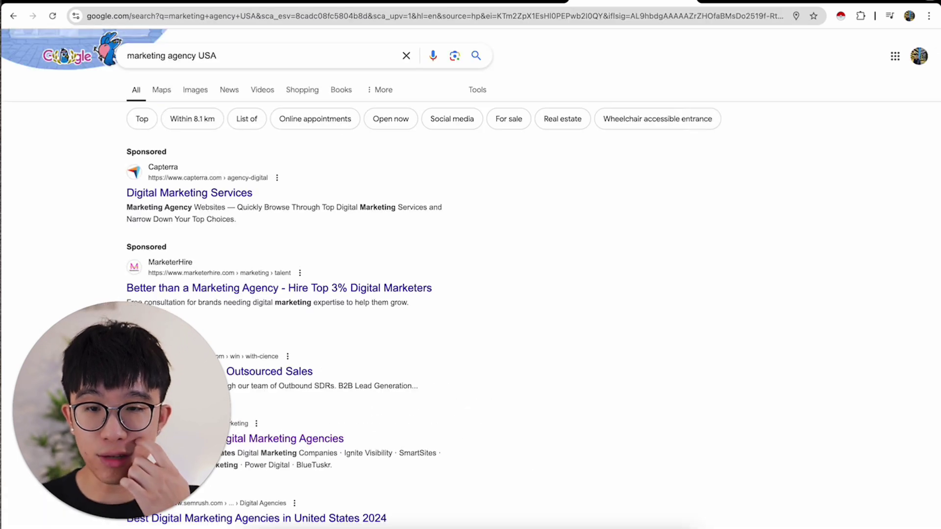
pyautogui.click(105, 519)
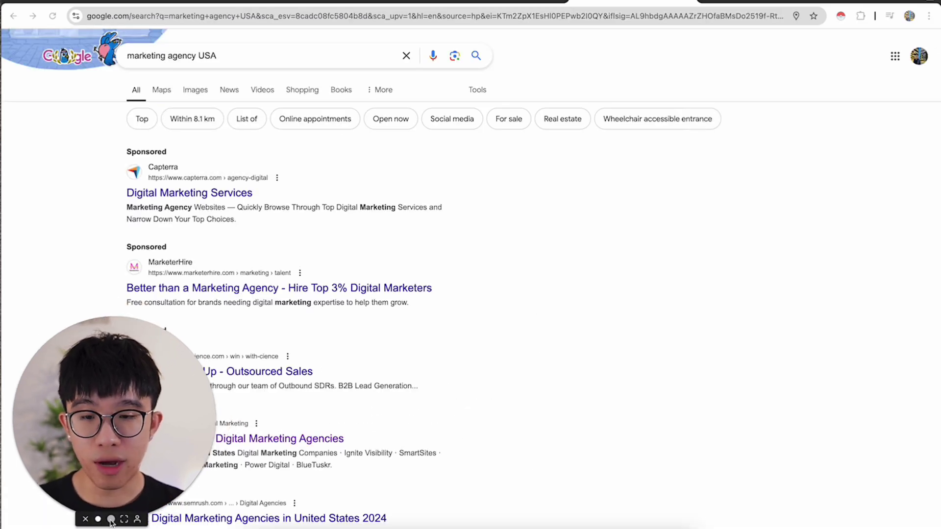
pyautogui.moveTo(76, 484); pyautogui.dragTo(802, 456)
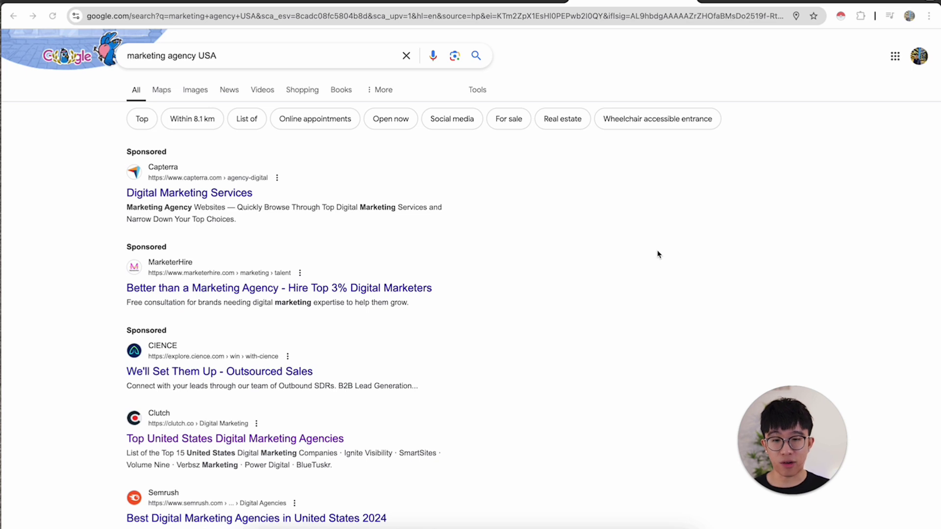
# Open Clutch's "Top United States Digital Marketing Agencies" result and dismiss the cookie notice to view the agency list
pyautogui.scroll(-3, 236, 223)
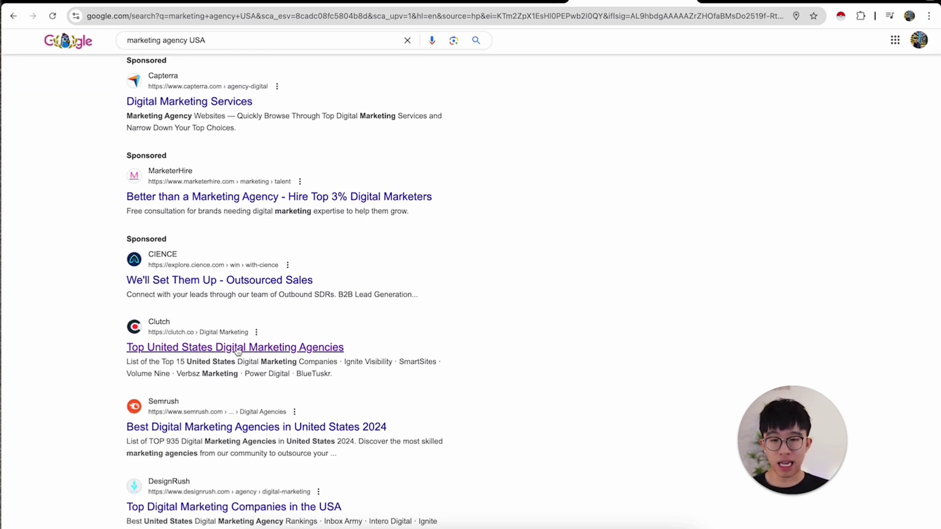
pyautogui.click(167, 349)
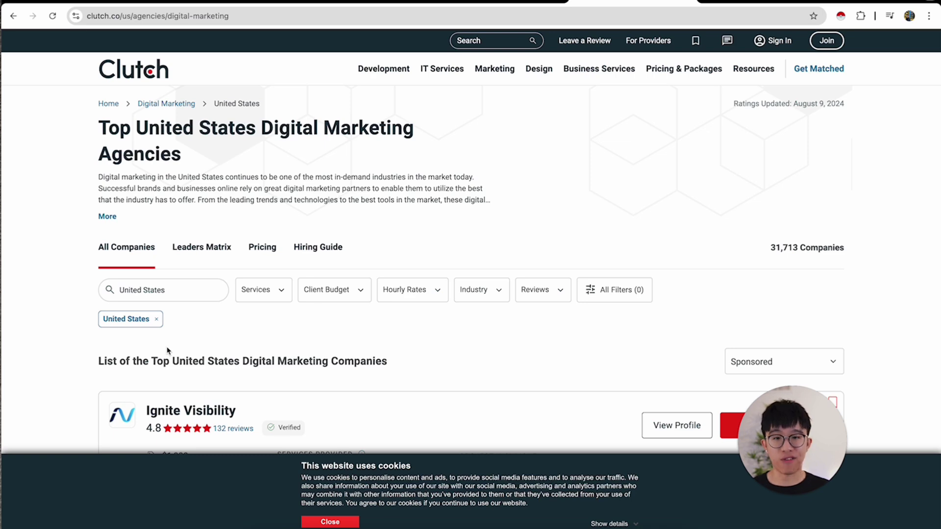
pyautogui.click(330, 522)
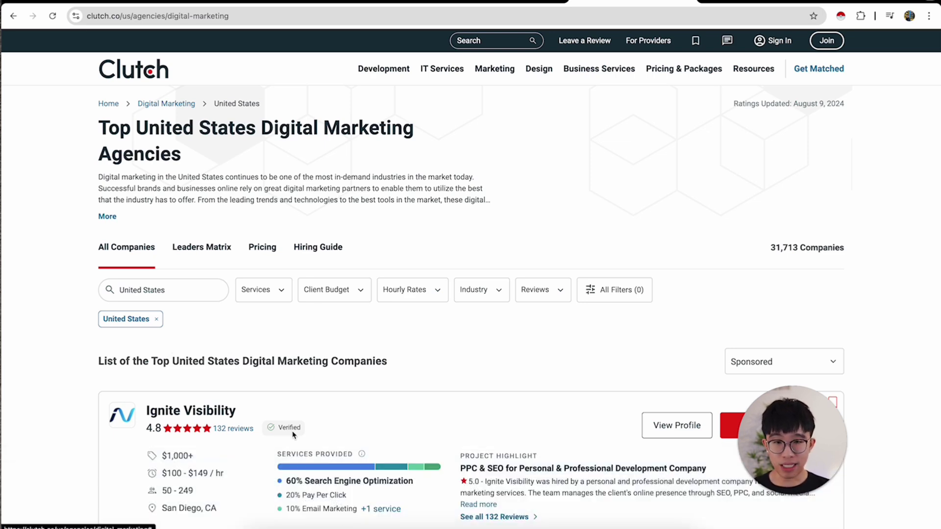
pyautogui.scroll(-5, 387, 357)
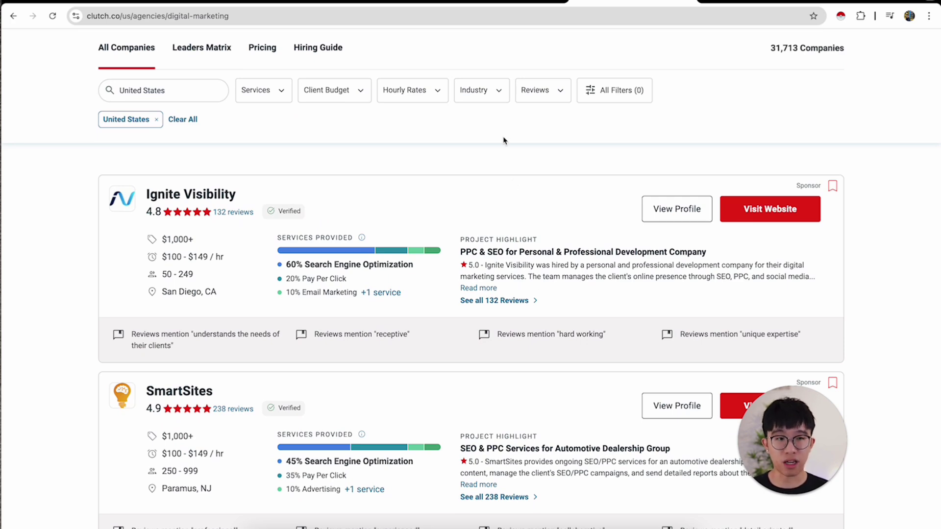
pyautogui.scroll(5, 505, 142)
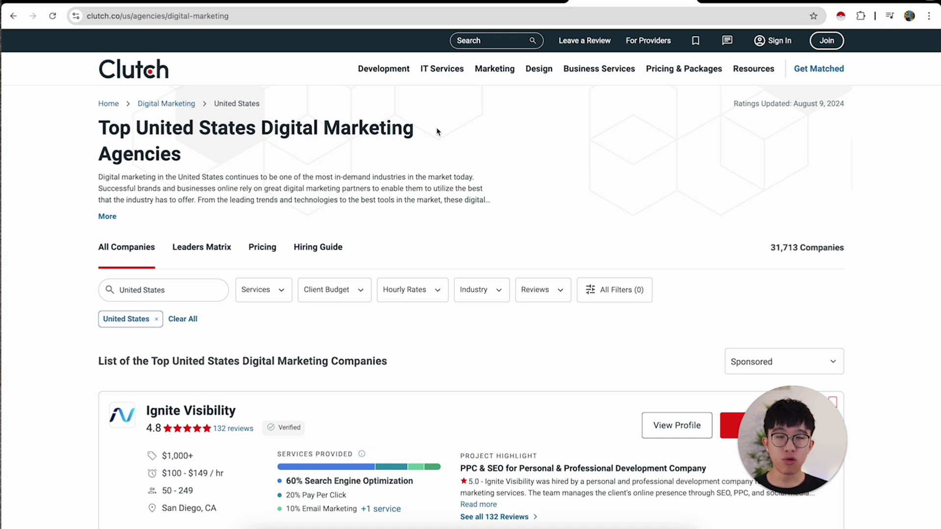
# Run Instant Data Scraper on the Clutch agency list in an enlarged window and copy all rows of the first page
pyautogui.click(841, 16)
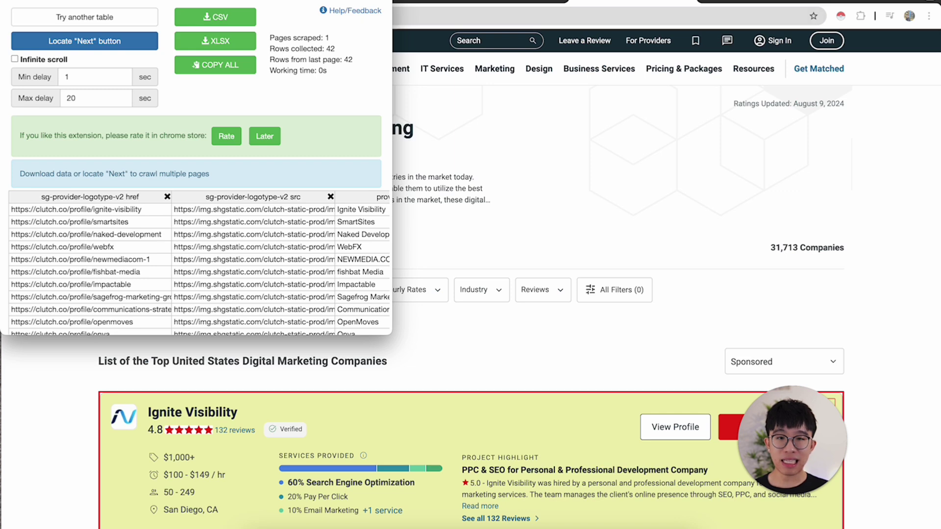
pyautogui.moveTo(294, 1); pyautogui.dragTo(333, 47)
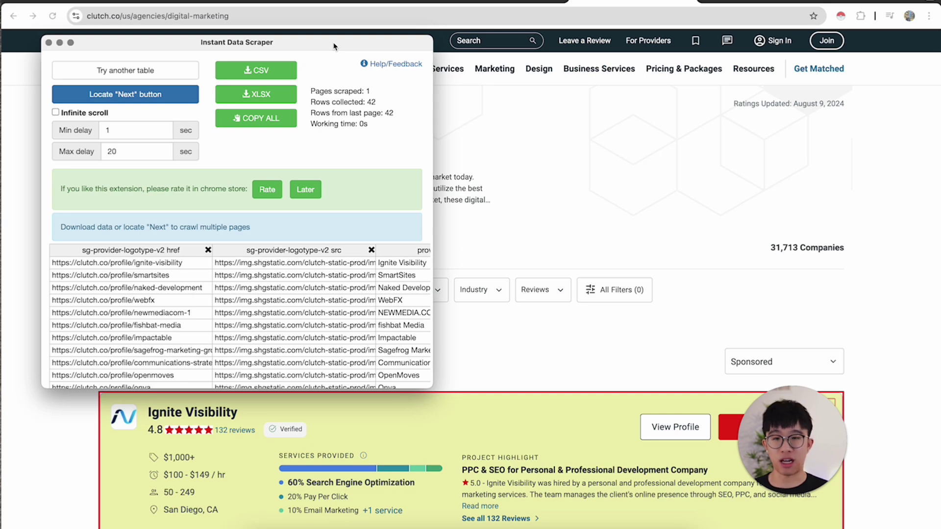
pyautogui.moveTo(433, 162); pyautogui.dragTo(770, 182)
pyautogui.scroll(-2, 487, 306)
pyautogui.scroll(2, 487, 306)
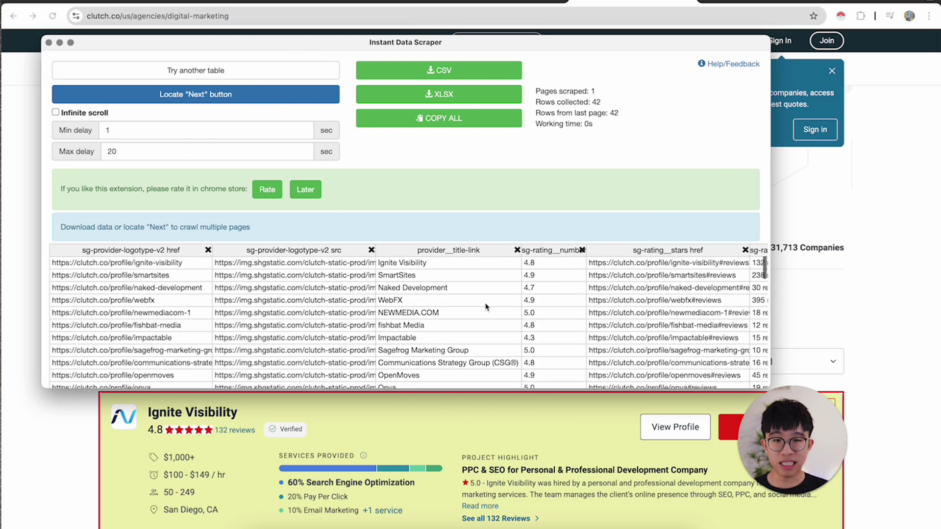
pyautogui.moveTo(445, 389); pyautogui.dragTo(433, 479)
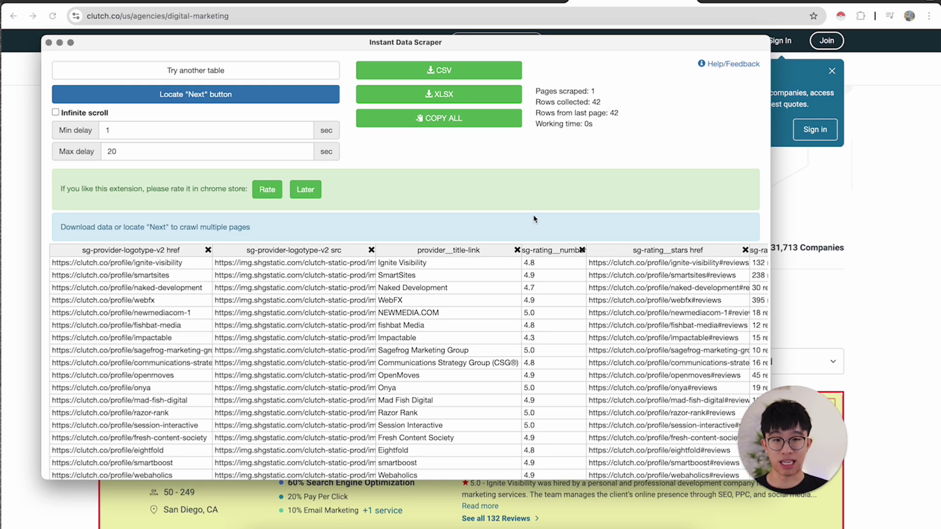
pyautogui.click(464, 122)
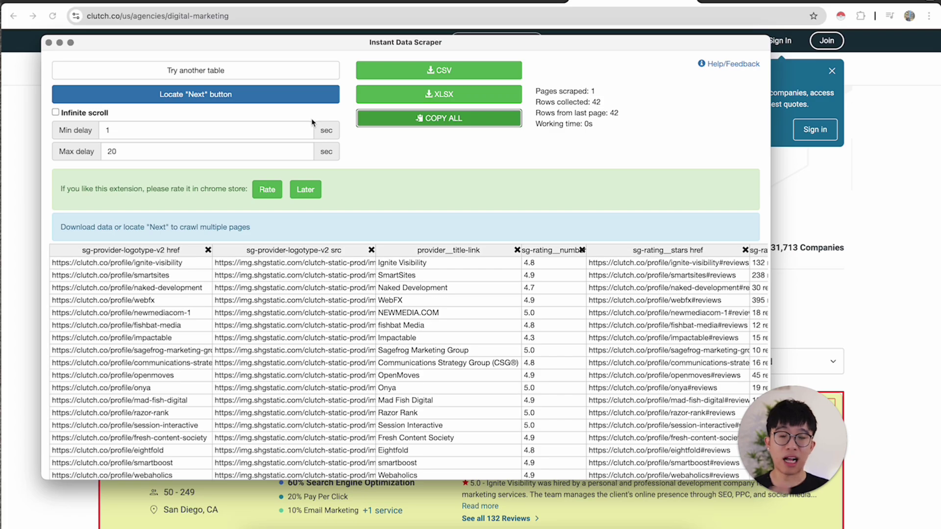
# Mark the "Next" link in the agency list's pagination as the scraper's next-page button
pyautogui.click(188, 100)
pyautogui.scroll(-10, 501, 281)
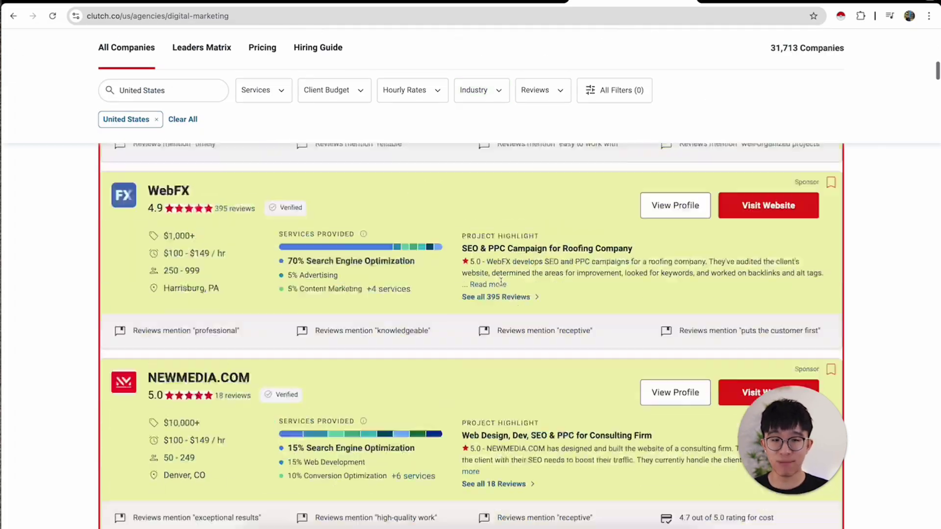
pyautogui.scroll(-20, 501, 282)
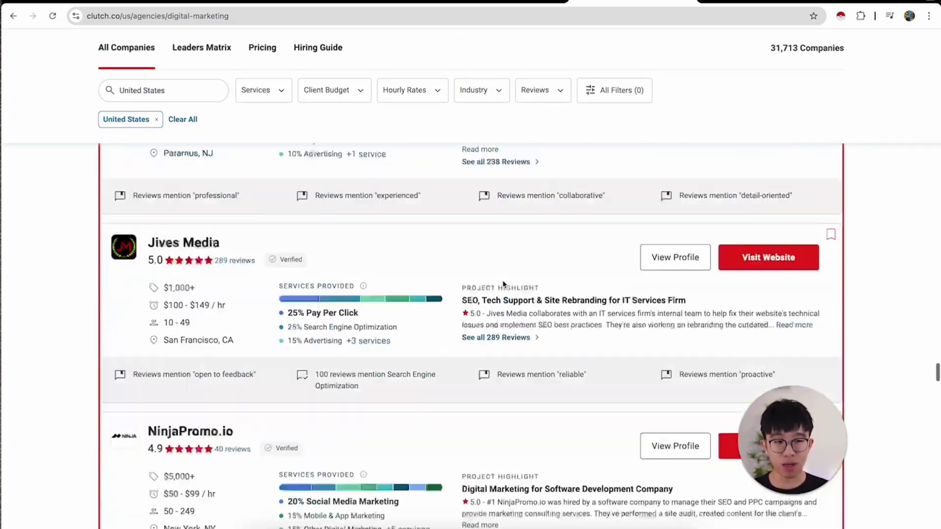
pyautogui.scroll(-20, 503, 284)
pyautogui.scroll(3, 503, 284)
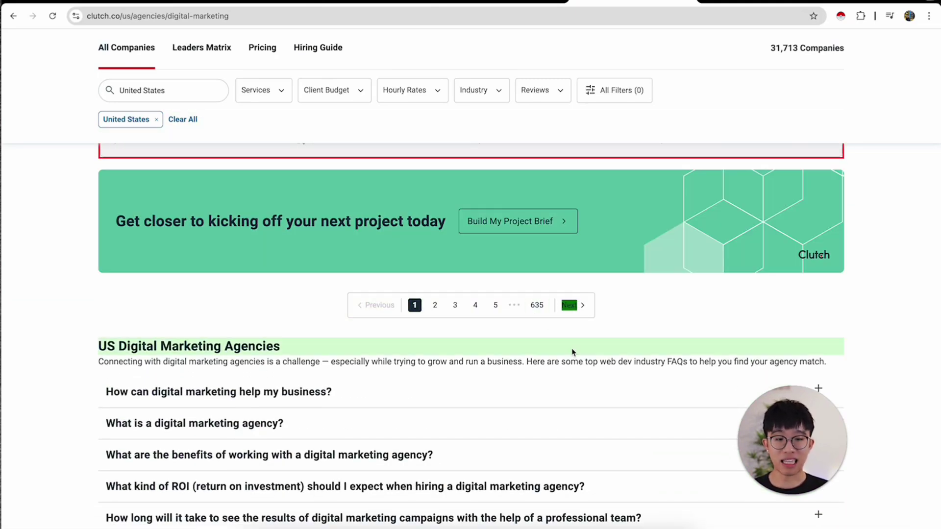
pyautogui.click(574, 305)
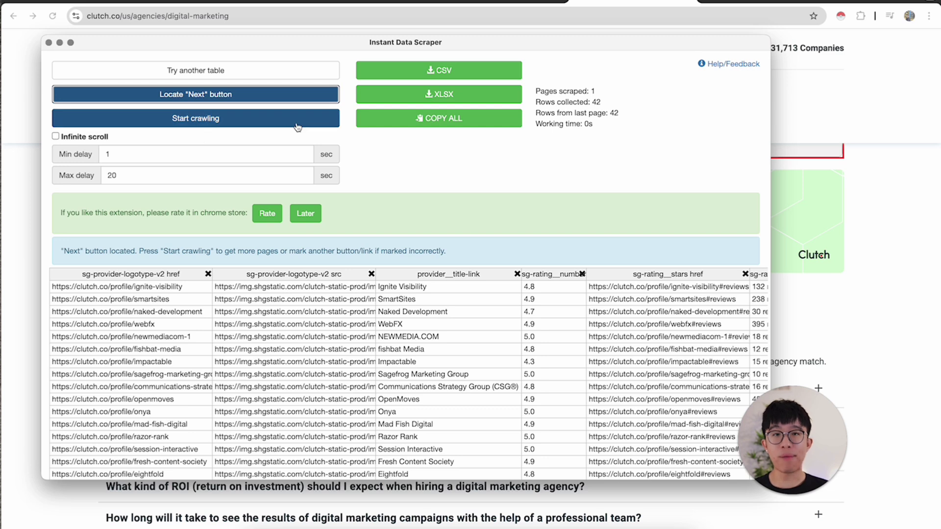
# Crawl the following agency list pages and stop the crawl once about 15 pages are scraped
pyautogui.click(213, 123)
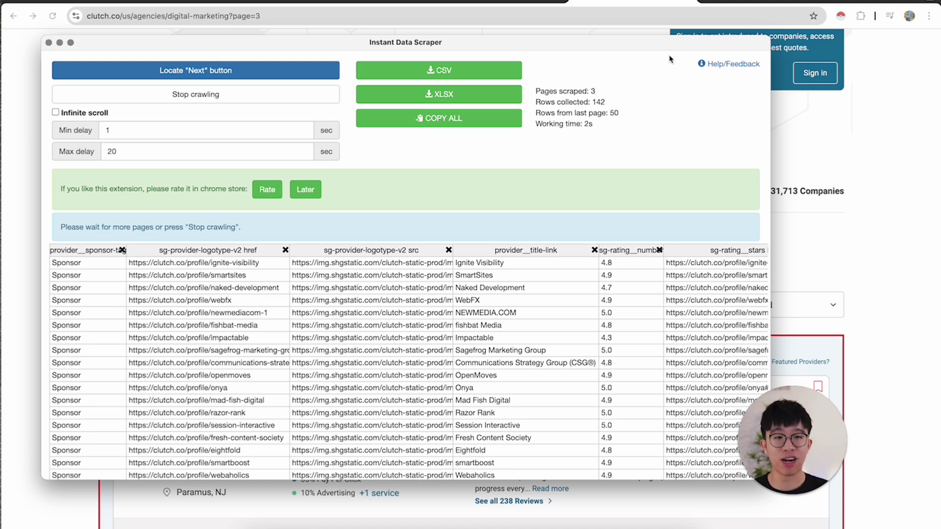
pyautogui.moveTo(672, 44); pyautogui.dragTo(620, 60)
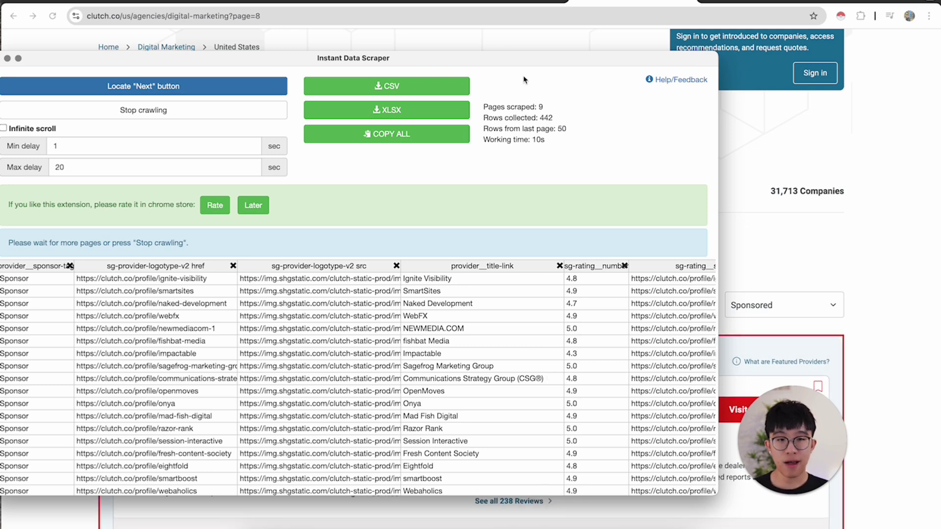
pyautogui.moveTo(498, 65); pyautogui.dragTo(594, 55)
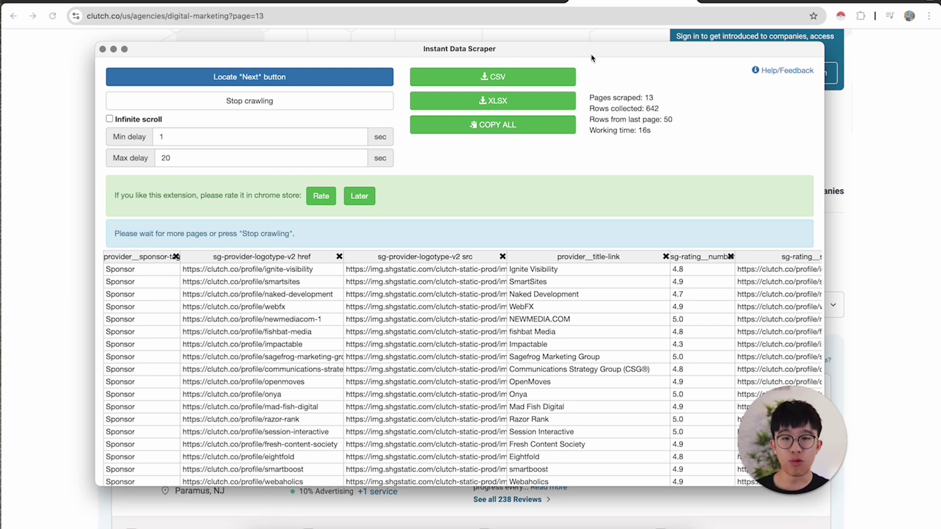
pyautogui.click(305, 107)
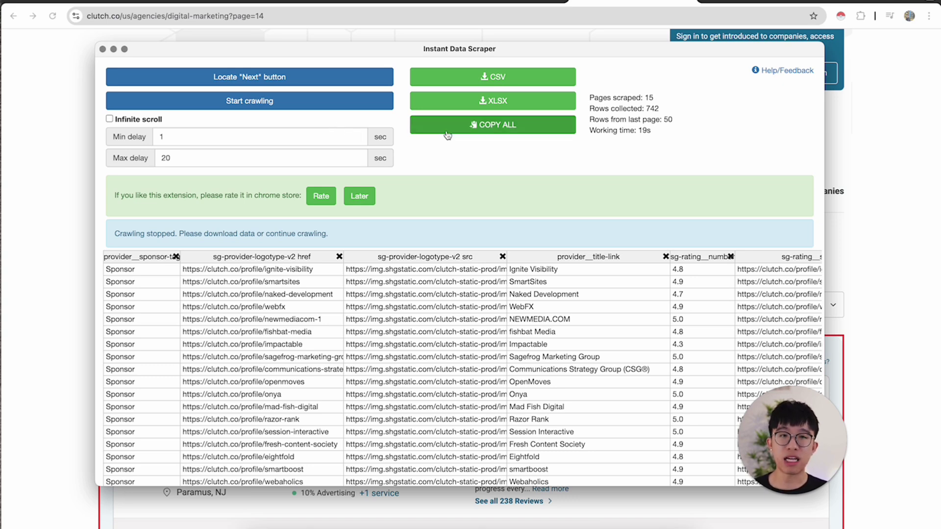
# Copy all the crawled rows and paste them into a blank Google Sheets spreadsheet starting at cell A1
pyautogui.click(528, 135)
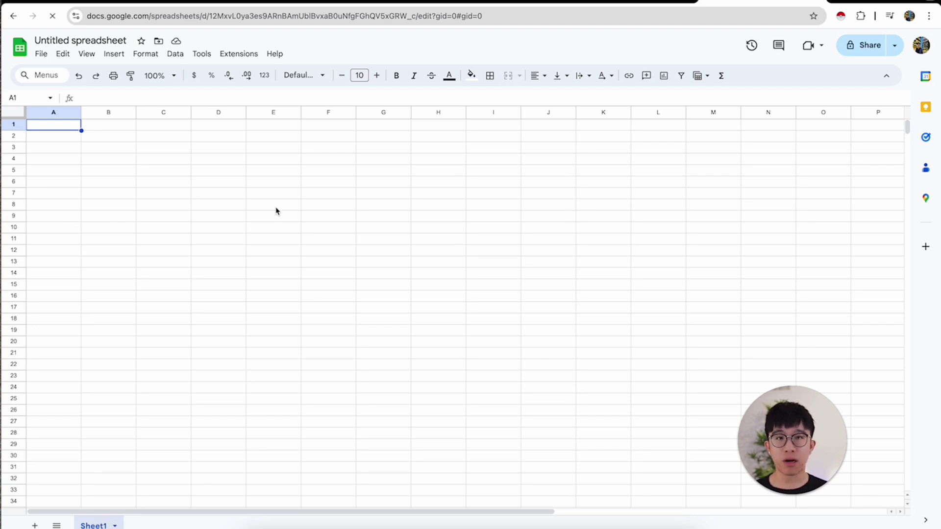
pyautogui.click(252, 195)
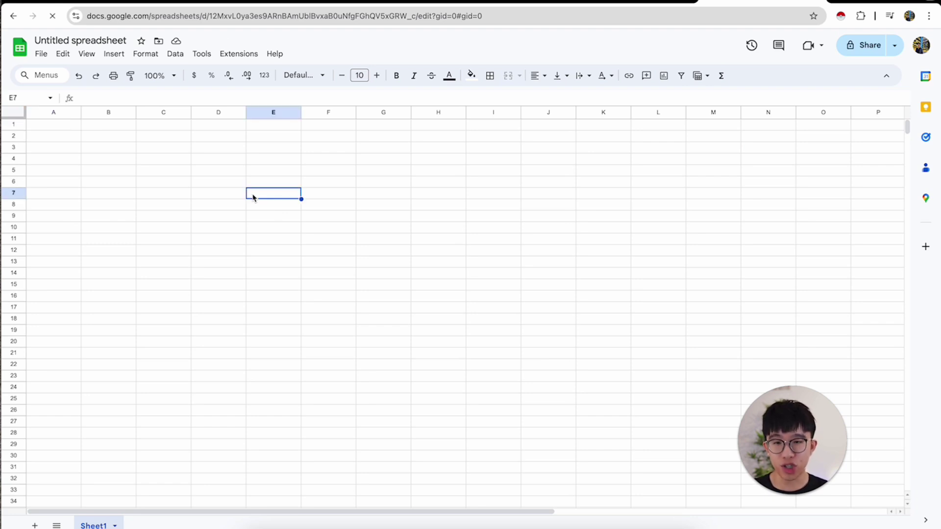
pyautogui.click(70, 129)
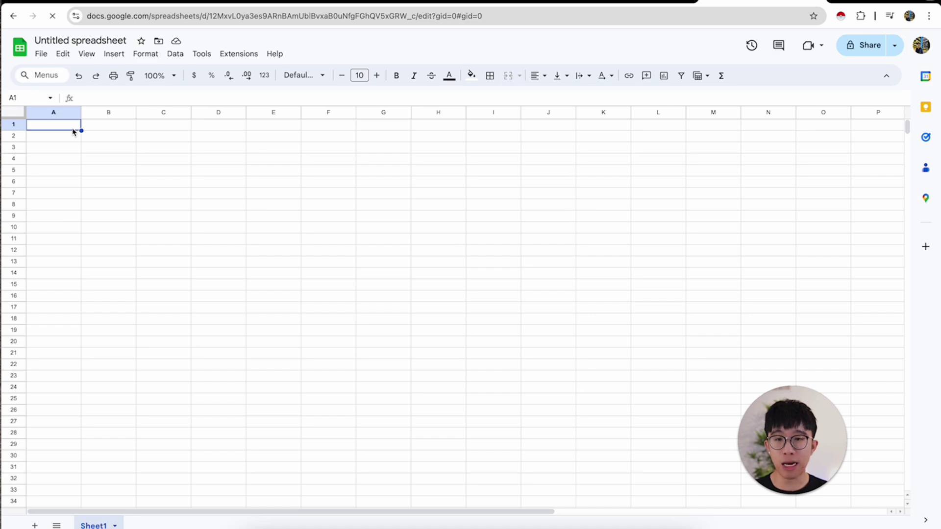
pyautogui.hotkey('ctrl', 'v')
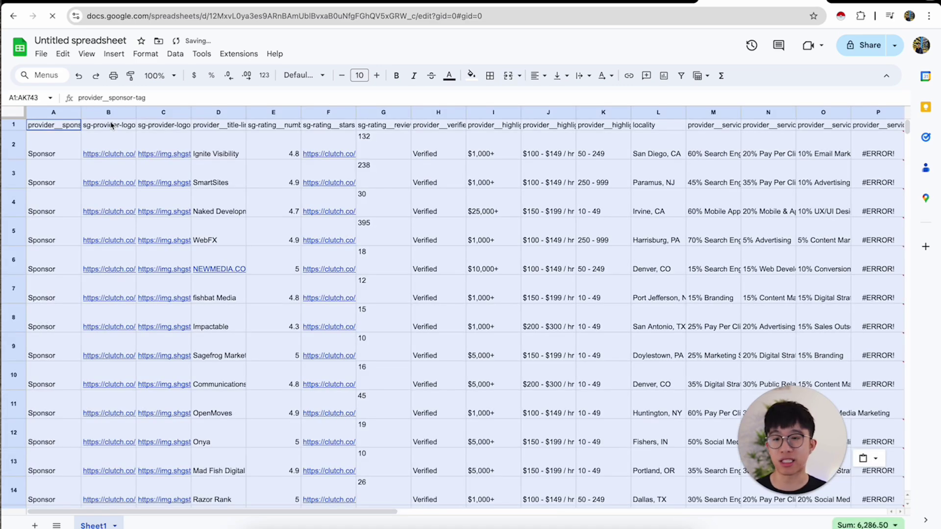
pyautogui.moveTo(126, 142)
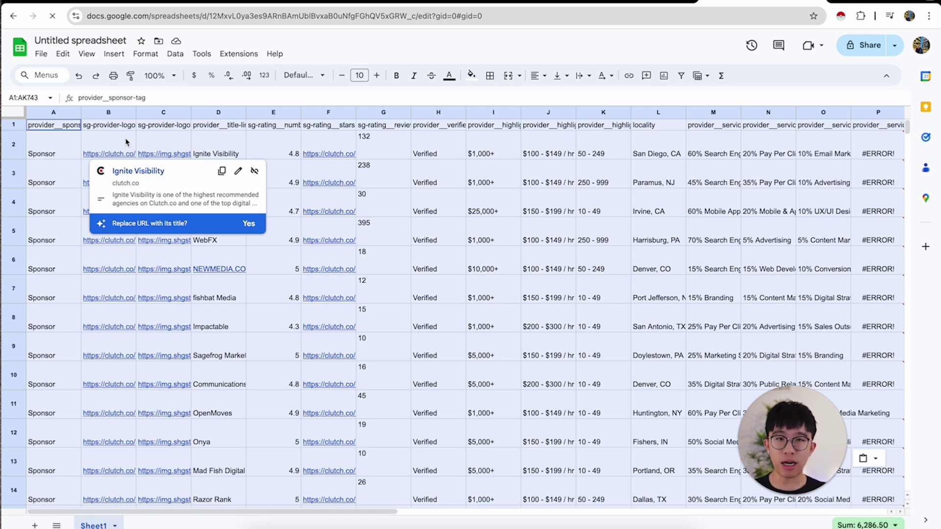
pyautogui.click(58, 145)
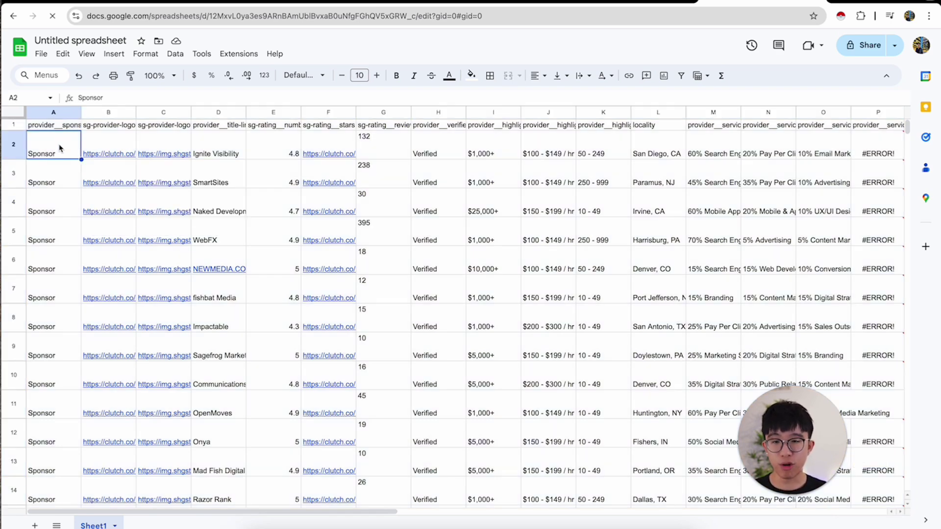
# Rename the column D header in cell D1 to "company names"
pyautogui.doubleClick(211, 126)
pyautogui.hotkey('ctrl', 'a')
pyautogui.write('com')
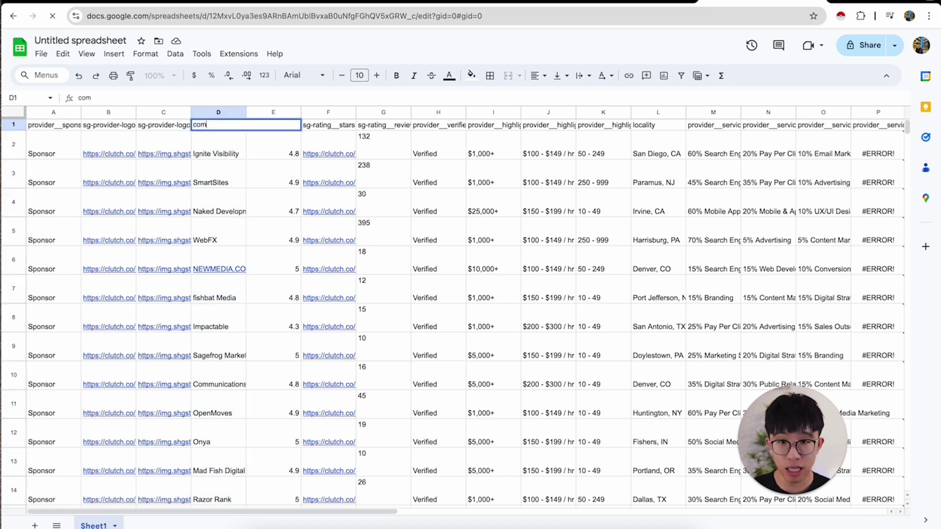
pyautogui.write('pany names')
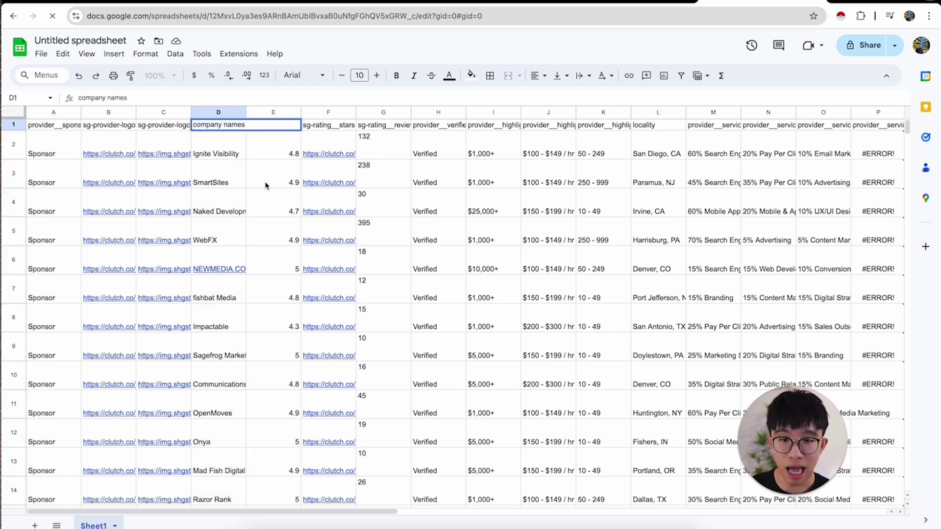
pyautogui.press('Tab')
# Rename the column F header in cell F1 to "company website"
pyautogui.click(314, 130)
pyautogui.write('com')
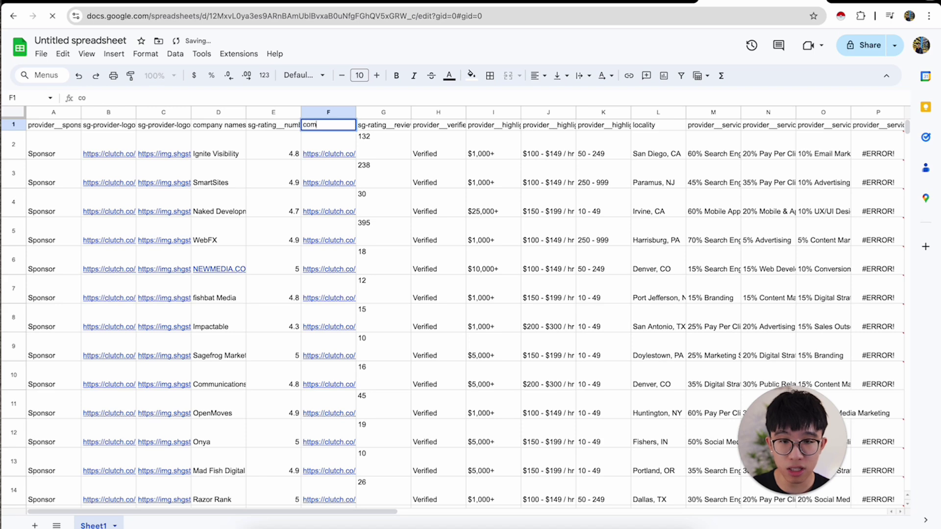
pyautogui.write('pany website')
pyautogui.press('Return')
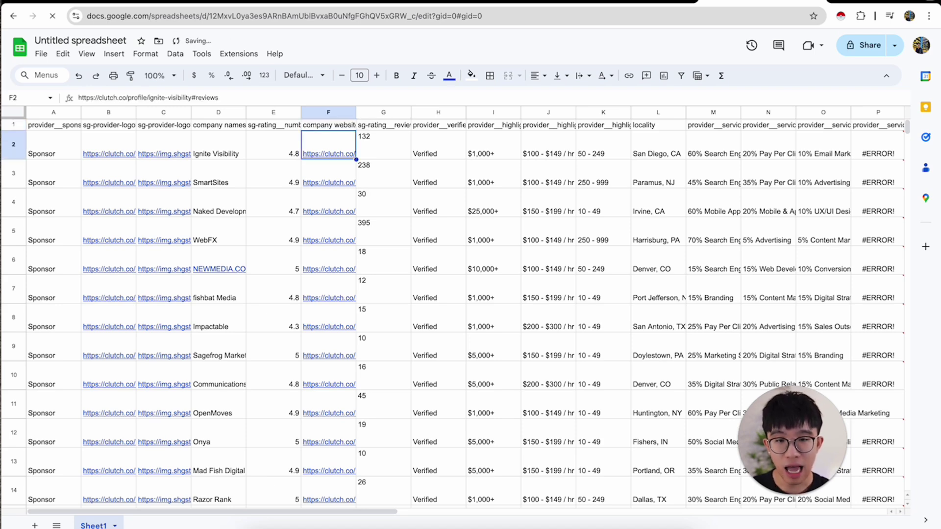
# Delete the sponsor and two logo columns A to C, and the sg-rating__number column between company names and company website
pyautogui.moveTo(72, 113); pyautogui.dragTo(155, 107)
pyautogui.rightClick(155, 107)
pyautogui.click(219, 243)
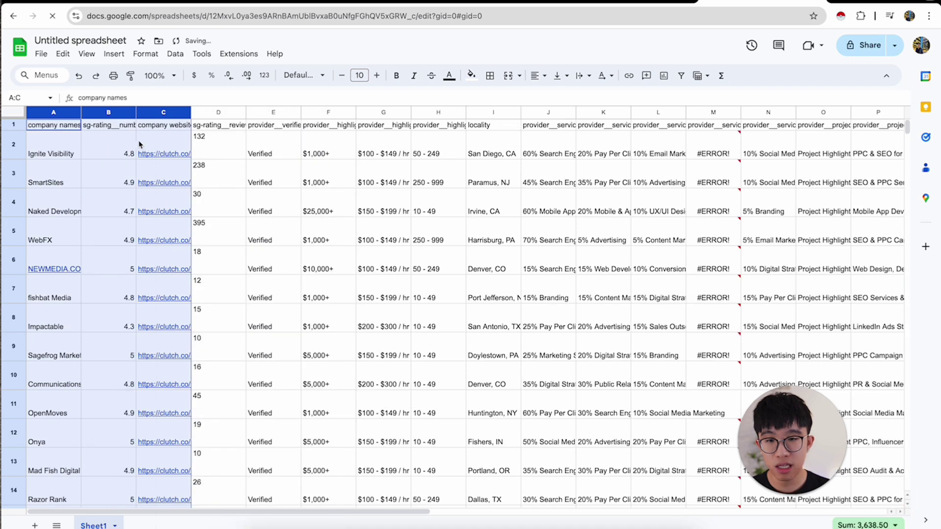
pyautogui.click(107, 113)
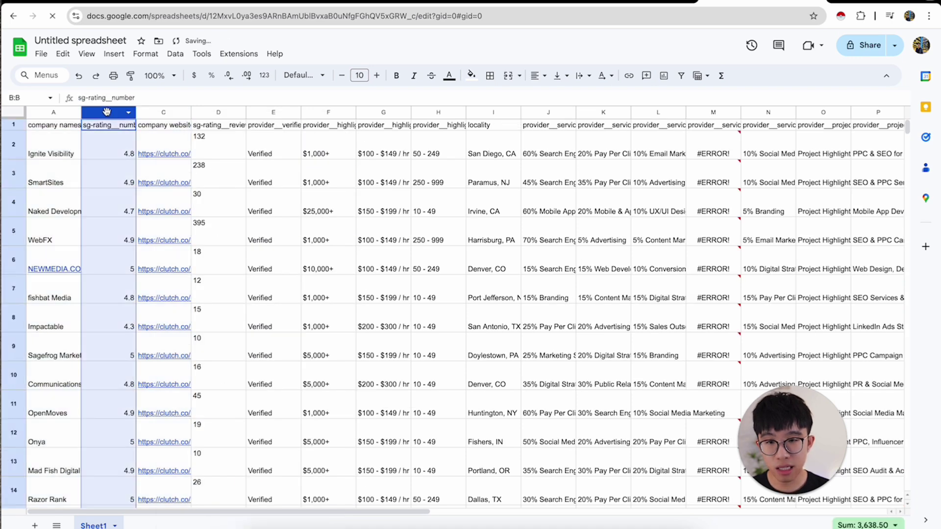
pyautogui.rightClick(107, 113)
pyautogui.click(140, 237)
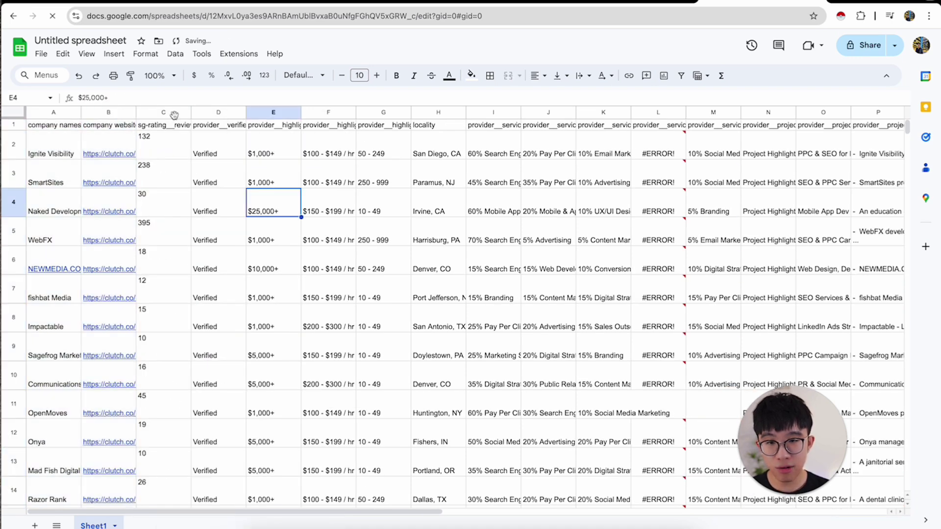
# Clear all data from column C to the last column, keeping only the company names and company website columns
pyautogui.click(174, 112)
pyautogui.press('super+shift+Right')
pyautogui.press('Delete')
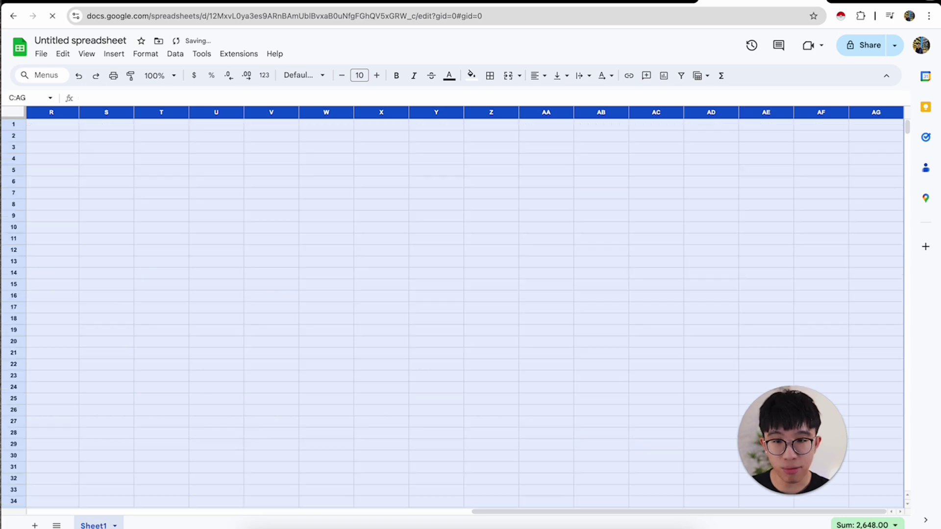
pyautogui.hscroll(-15, 778, 194)
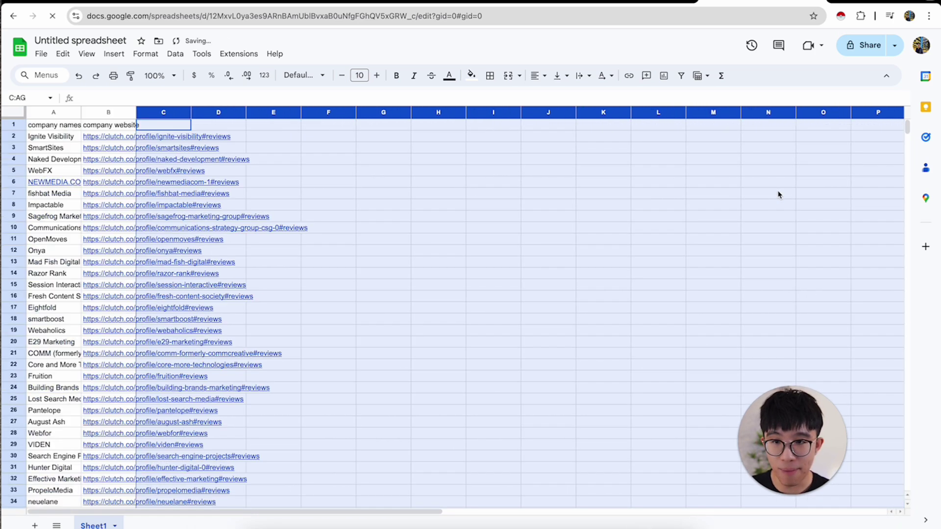
pyautogui.click(708, 196)
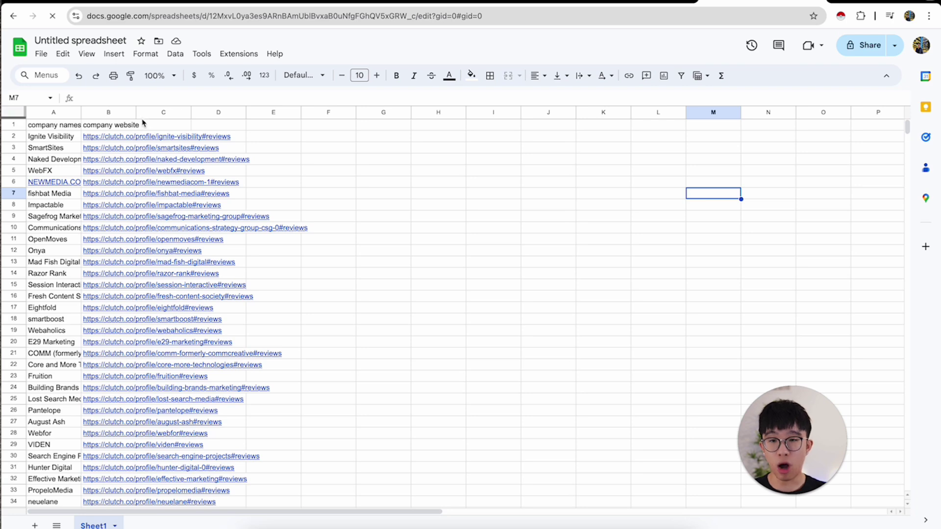
# Copy the headers and first batch of companies in range A1:B30
pyautogui.click(66, 127)
pyautogui.moveTo(69, 142); pyautogui.dragTo(136, 461)
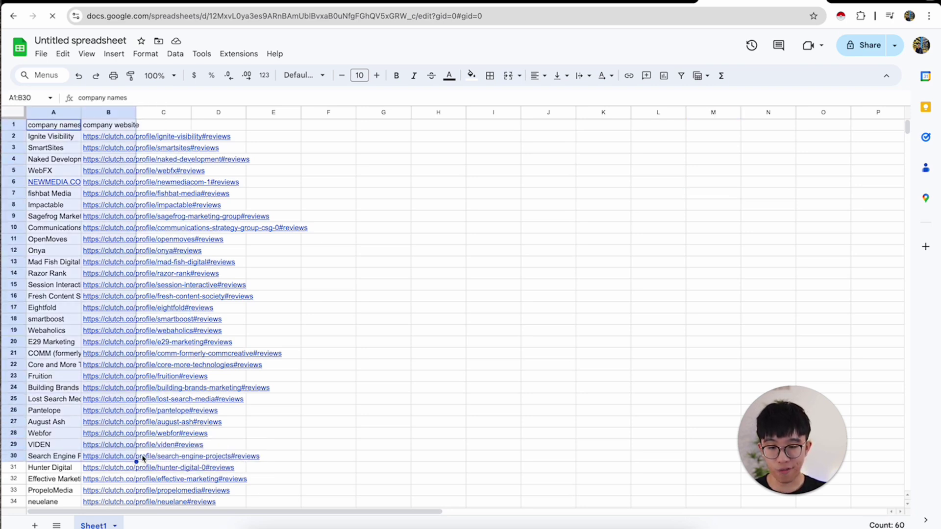
pyautogui.hotkey('ctrl', 'c')
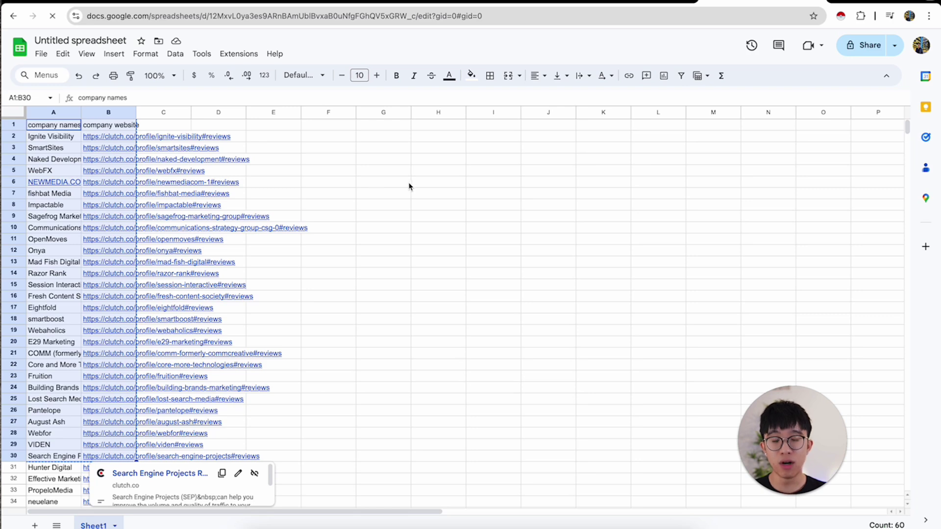
# In ChatGPT, send the prompt "format the below data into a table, and create a column for count, company name, company website and find the real website"
pyautogui.click(367, 3)
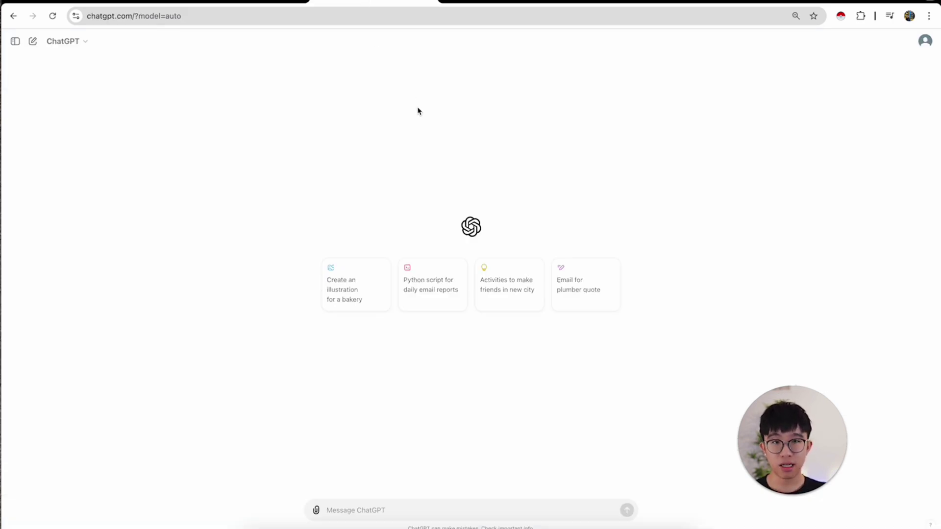
pyautogui.hotkey('ctrl', 'v')
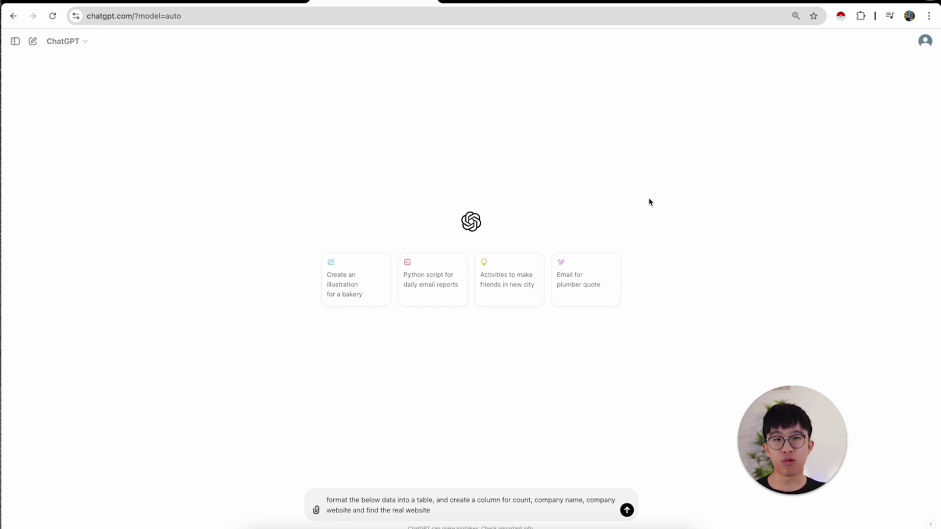
pyautogui.press('Return')
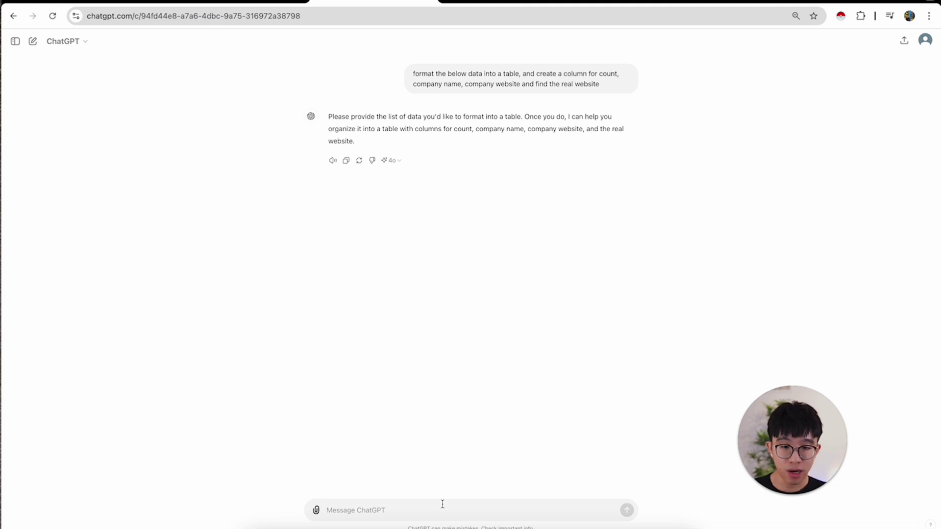
# Paste the copied company names and Clutch links into the ChatGPT conversation, check them and send the message
pyautogui.press('super+v')
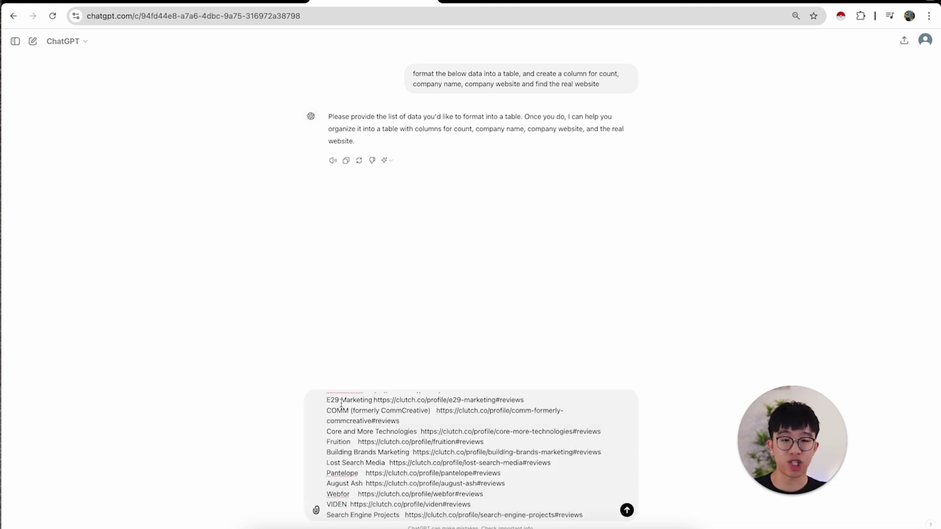
pyautogui.scroll(5, 385, 426)
pyautogui.scroll(-5, 385, 426)
pyautogui.press('Return')
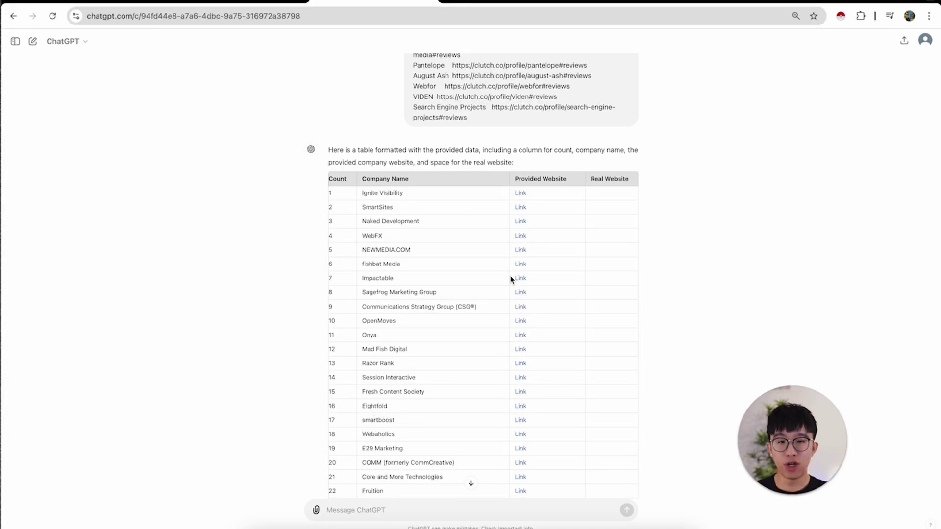
# Review the end of the generated table and reply "yes" to have the companies' real websites found
pyautogui.scroll(-4, 513, 223)
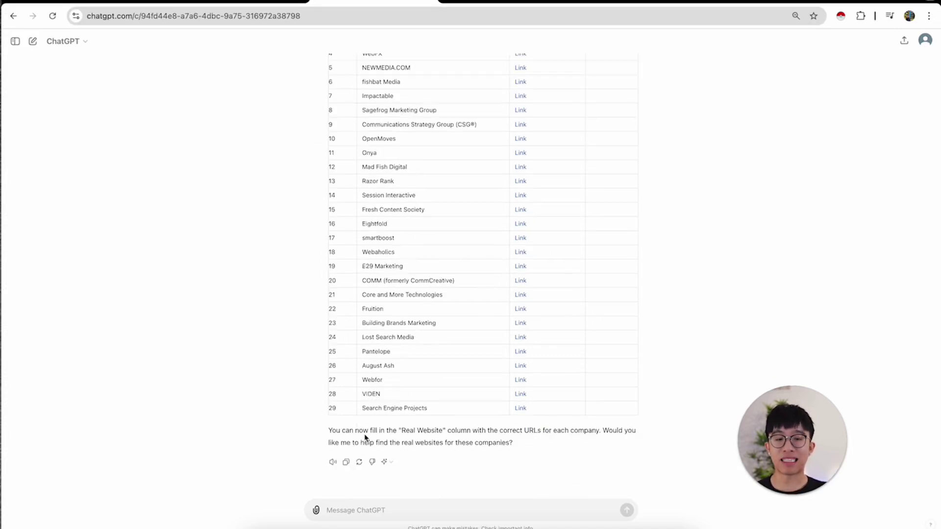
pyautogui.click(376, 514)
pyautogui.write('yes')
pyautogui.press('Return')
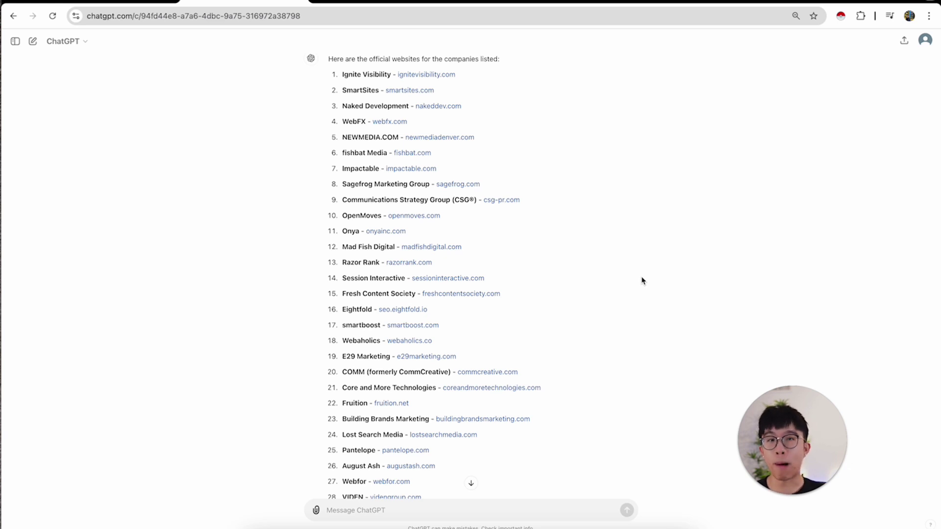
# Check the ignitevisibility.com and fishbat.com links by opening them, and return to the list of official websites
pyautogui.click(418, 74)
pyautogui.hotkey('ctrl', 'w')
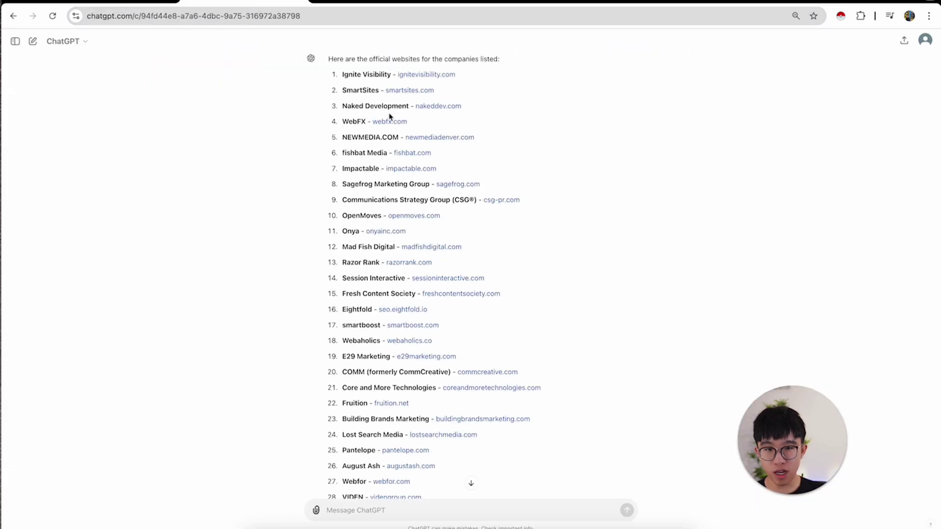
pyautogui.click(414, 154)
pyautogui.click(216, 2)
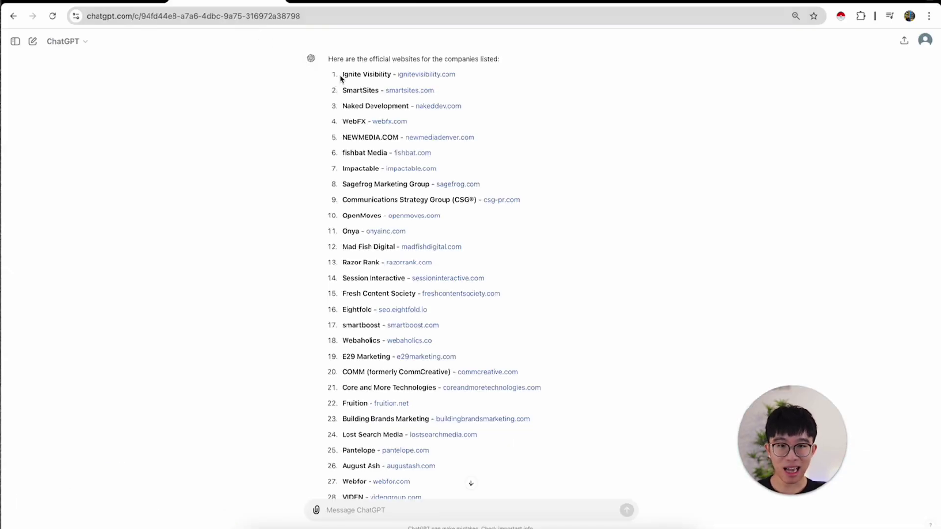
# Copy the full list of companies with their official websites and paste it into Google Sheets on the blank Sheet2 from cell A1
pyautogui.moveTo(341, 79); pyautogui.dragTo(519, 428)
pyautogui.scroll(-2, 407, 201)
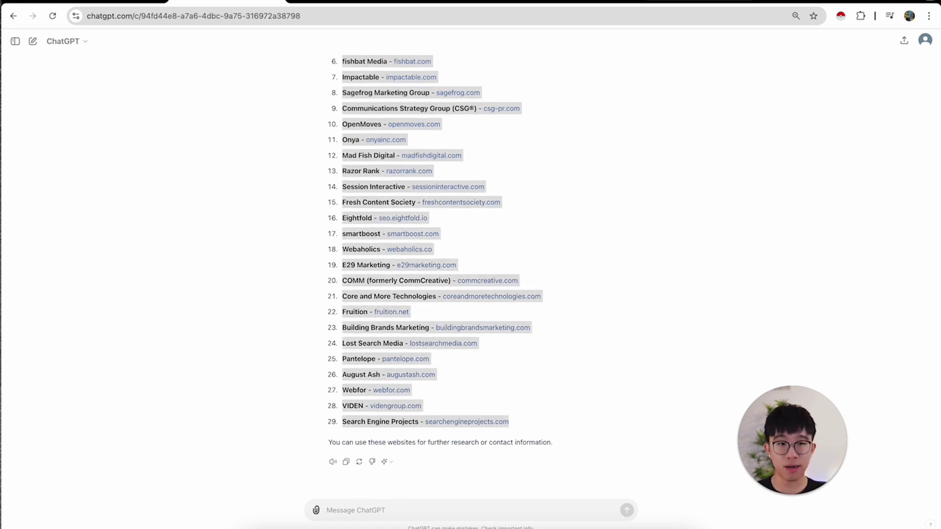
pyautogui.click(809, 2)
pyautogui.click(451, 193)
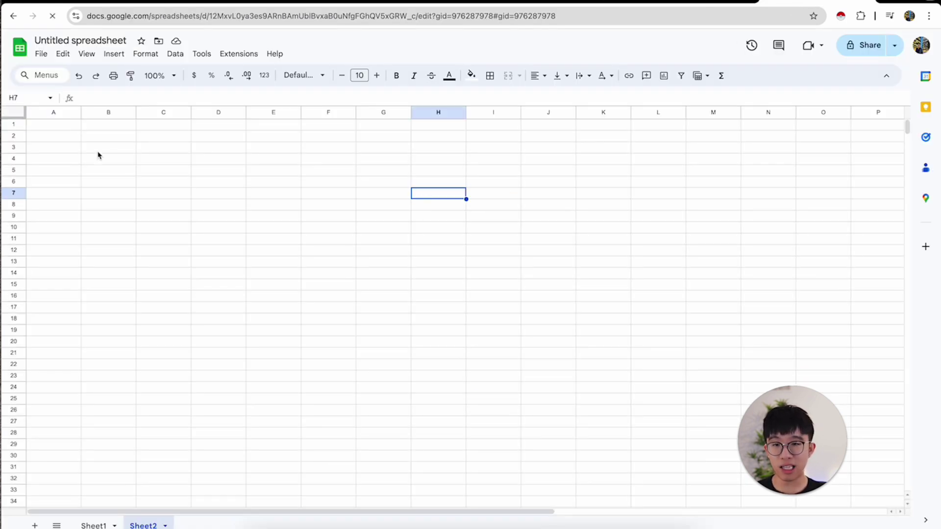
pyautogui.click(56, 126)
pyautogui.hotkey('ctrl', 'v')
pyautogui.moveTo(274, 158); pyautogui.dragTo(277, 170)
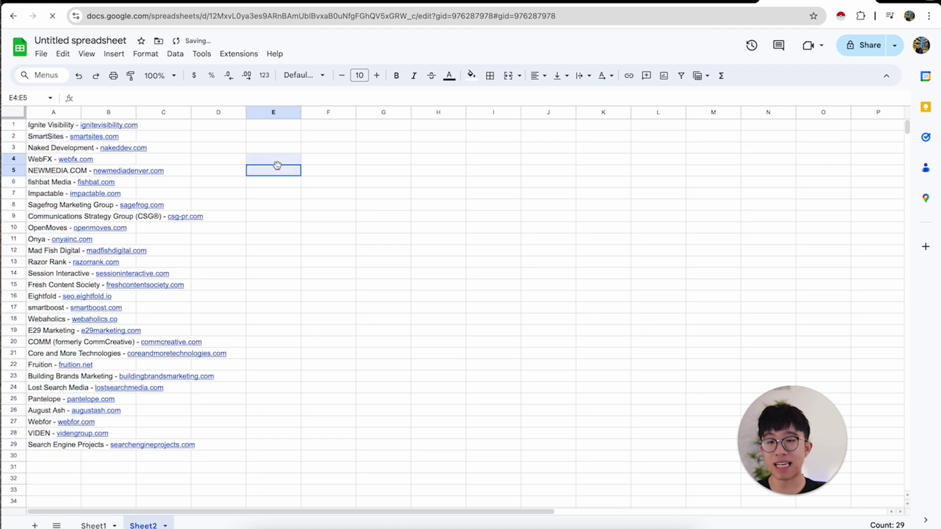
# Split column A's text into columns with the custom separator "-", and widen columns A and B to fit their contents
pyautogui.click(41, 112)
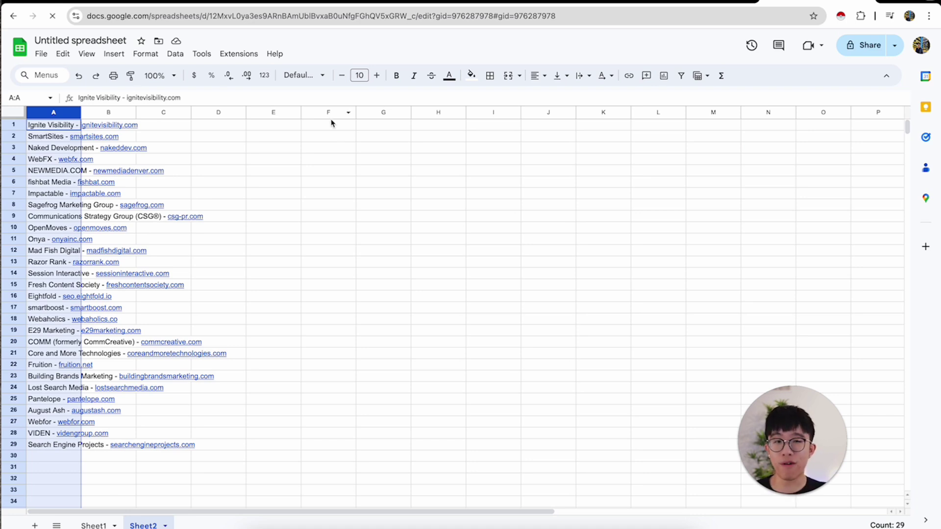
pyautogui.click(419, 196)
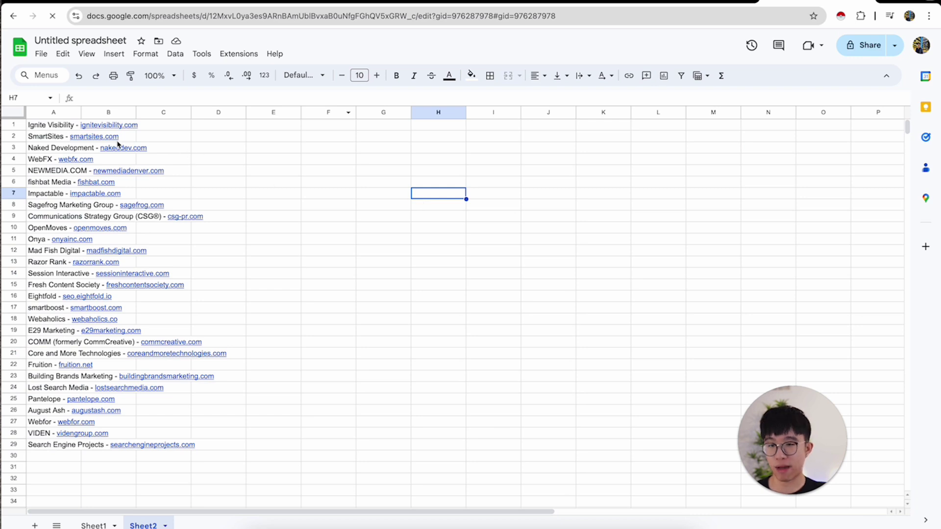
pyautogui.click(50, 113)
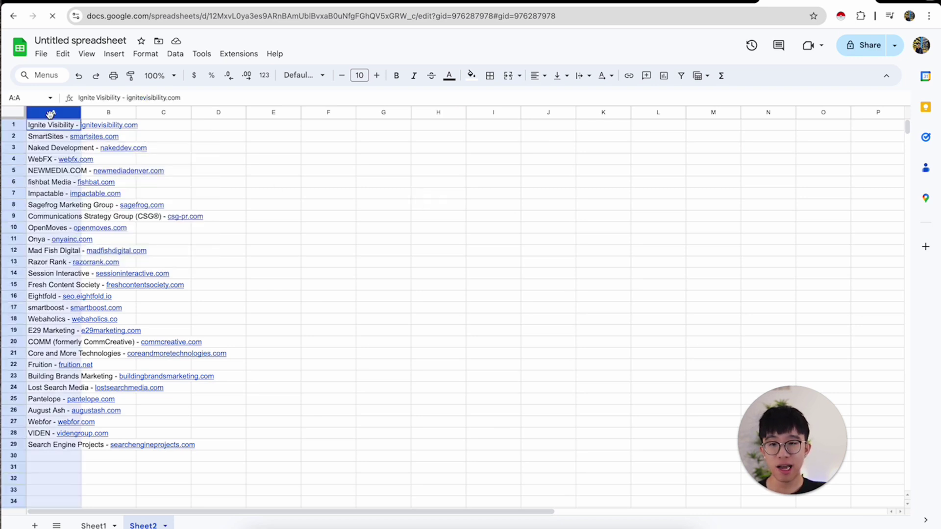
pyautogui.click(175, 54)
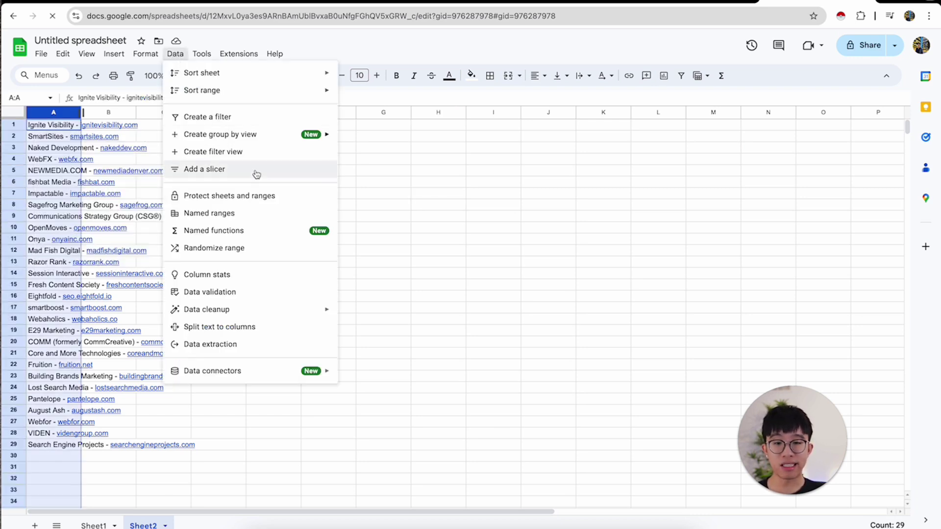
pyautogui.click(259, 327)
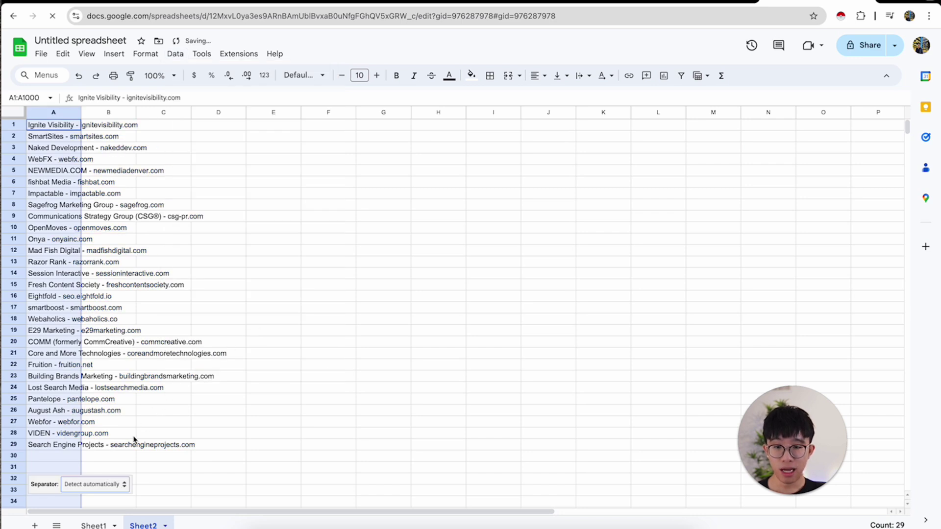
pyautogui.click(85, 489)
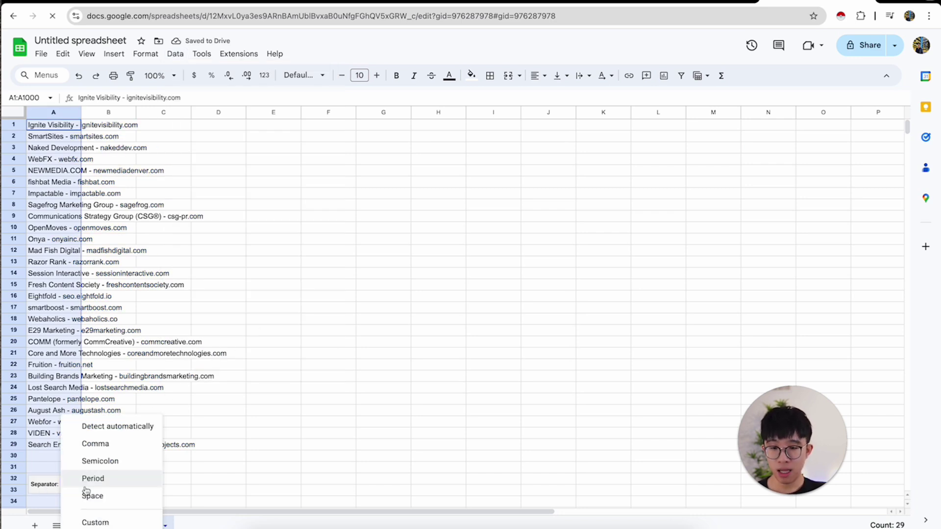
pyautogui.click(99, 519)
pyautogui.write('-')
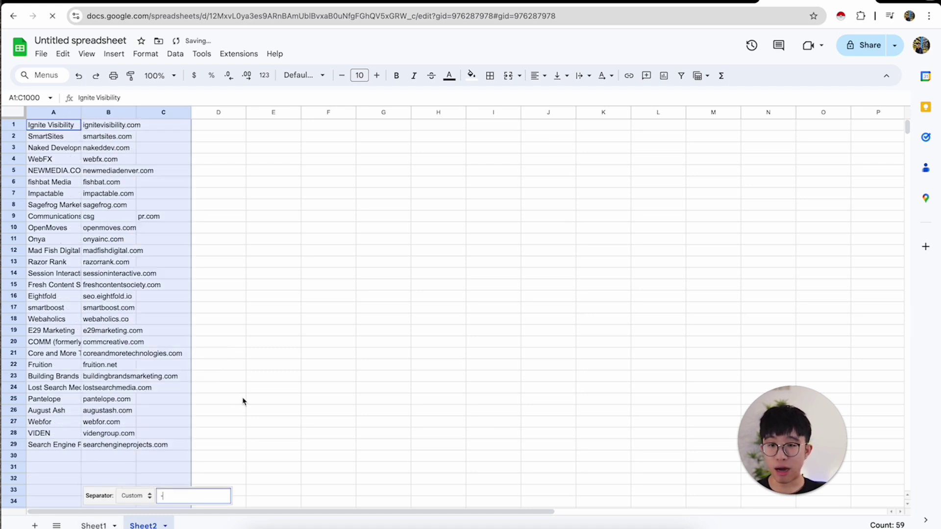
pyautogui.click(243, 400)
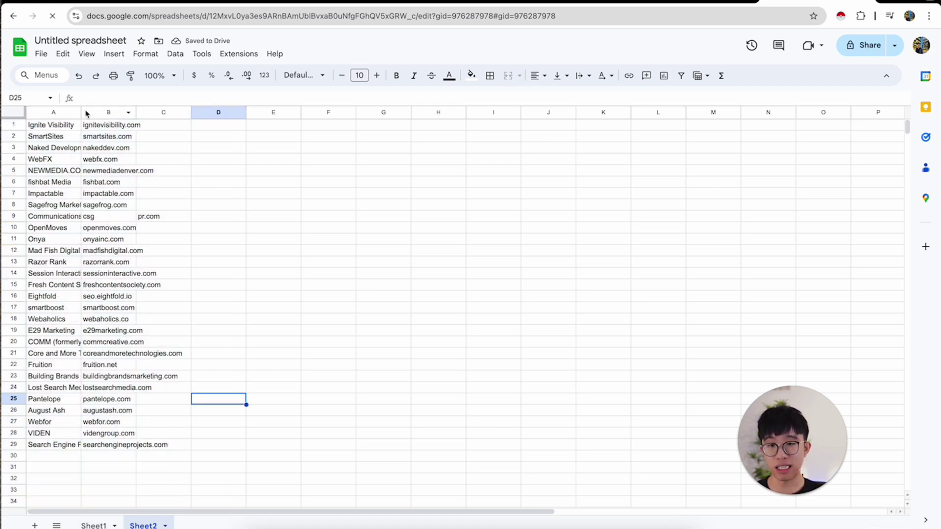
pyautogui.moveTo(85, 114); pyautogui.dragTo(314, 113)
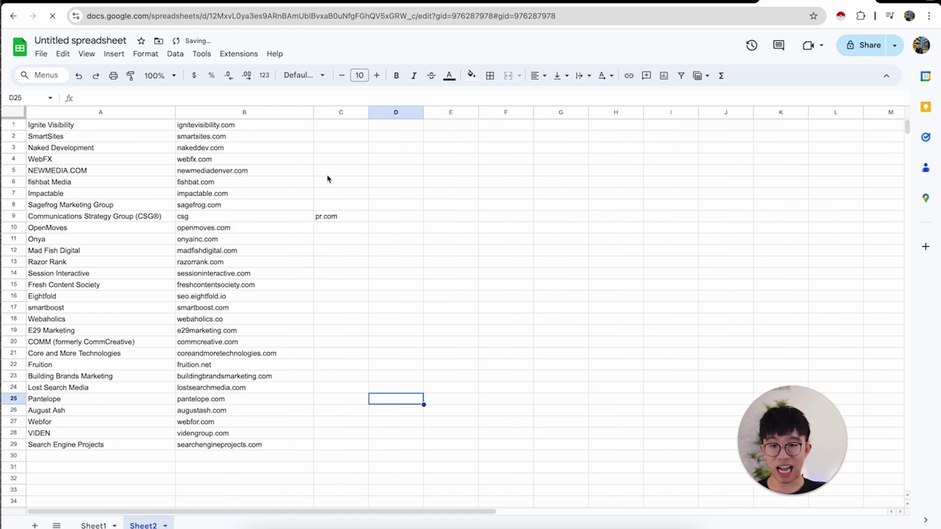
# Append the stray "pr.com" from cell C9 to cell B9 so it reads csgpr.com, and clear C9
pyautogui.click(335, 218)
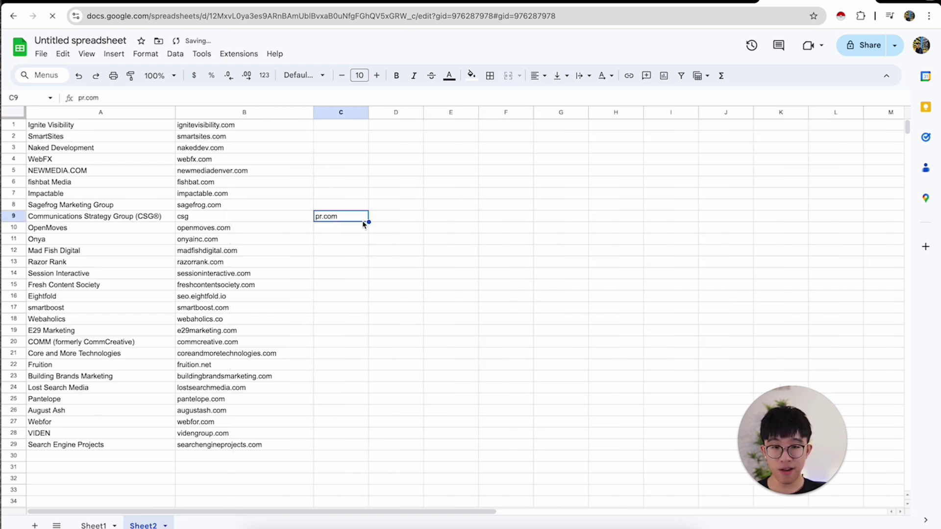
pyautogui.hotkey('ctrl', 'c')
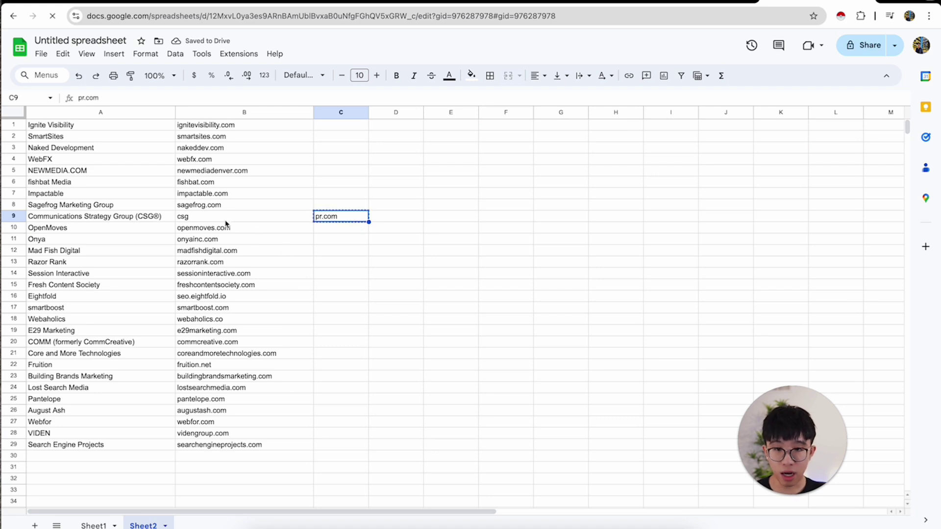
pyautogui.click(225, 222)
pyautogui.doubleClick(226, 221)
pyautogui.hotkey('ctrl', 'v')
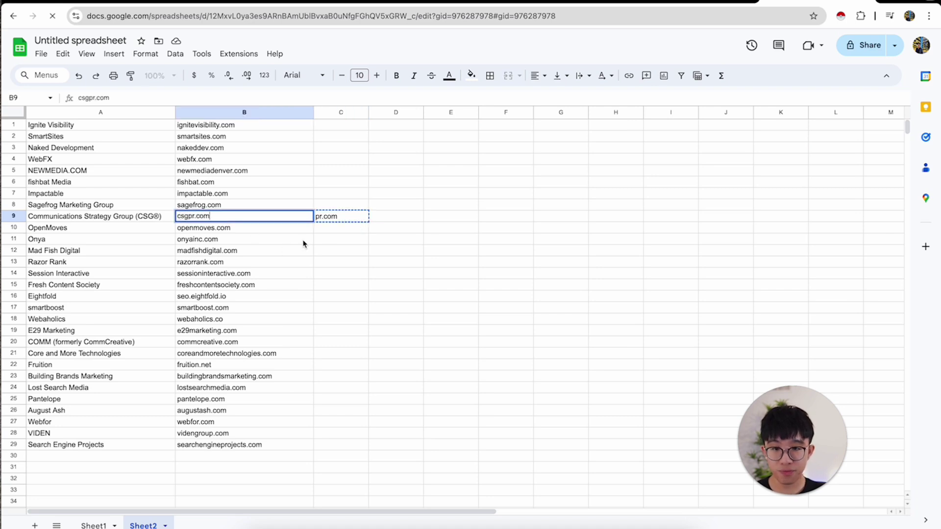
pyautogui.click(338, 249)
pyautogui.click(330, 220)
pyautogui.press('Delete')
pyautogui.click(393, 298)
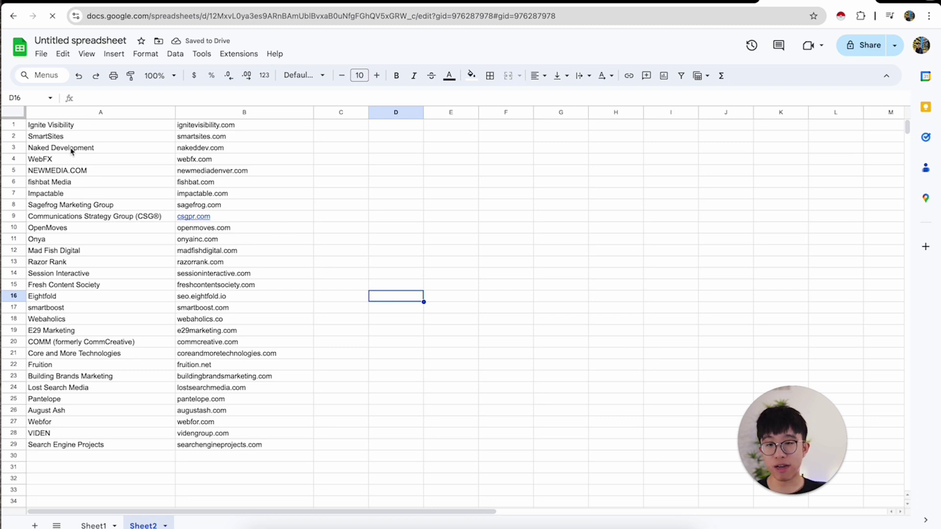
# Insert a row above the company list and enter the headers "company name" in A1 and "company website" in B1
pyautogui.click(21, 123)
pyautogui.rightClick(21, 124)
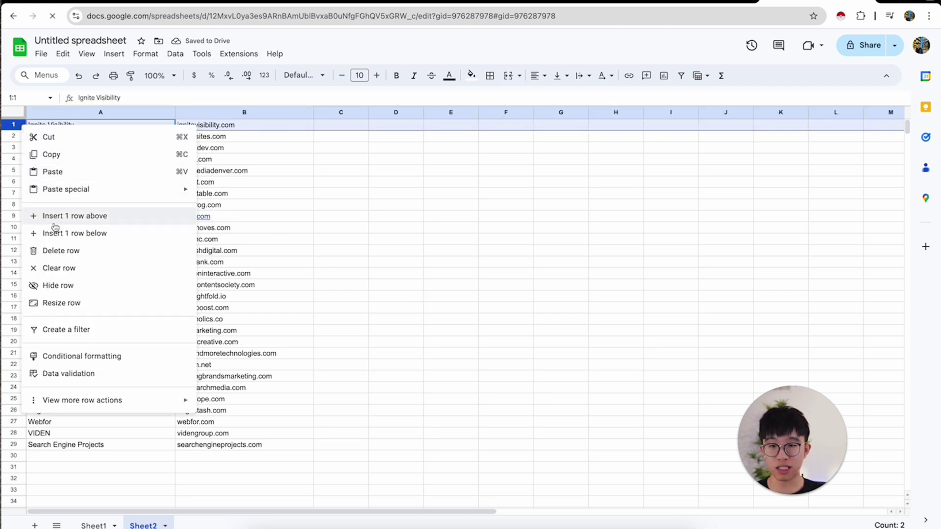
pyautogui.click(76, 214)
pyautogui.click(411, 209)
pyautogui.write('c')
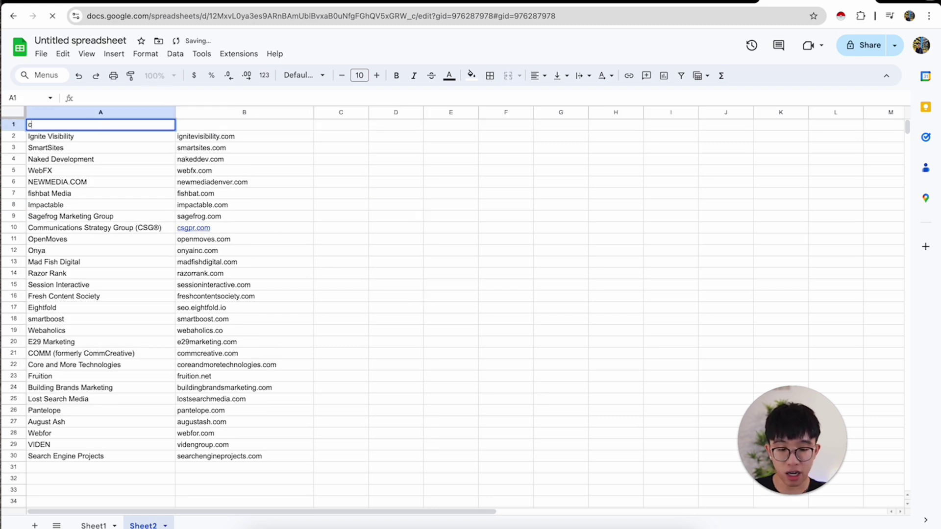
pyautogui.write('ompany name')
pyautogui.press('Tab')
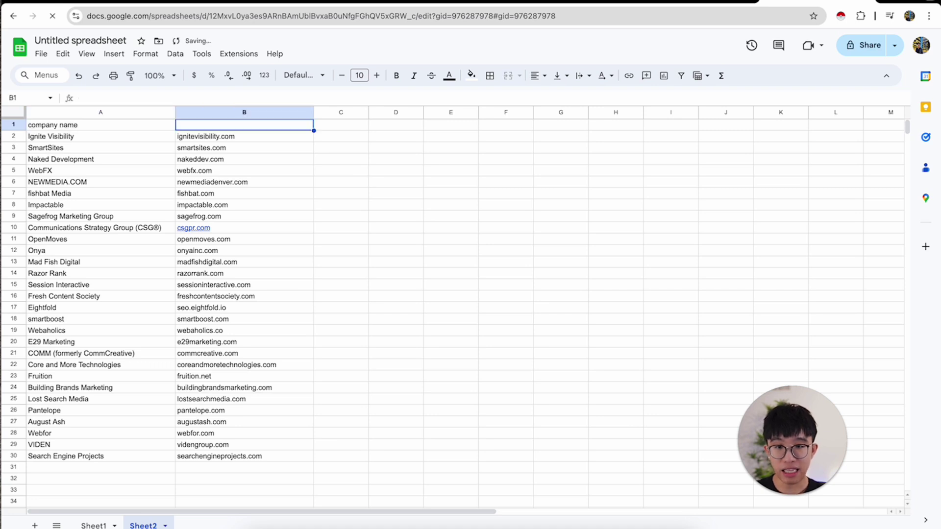
pyautogui.write('company website')
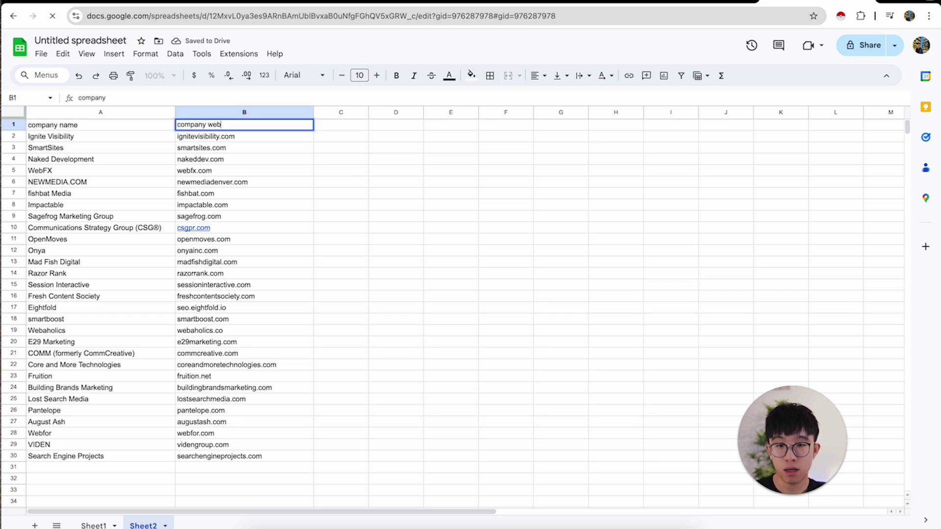
pyautogui.click(284, 171)
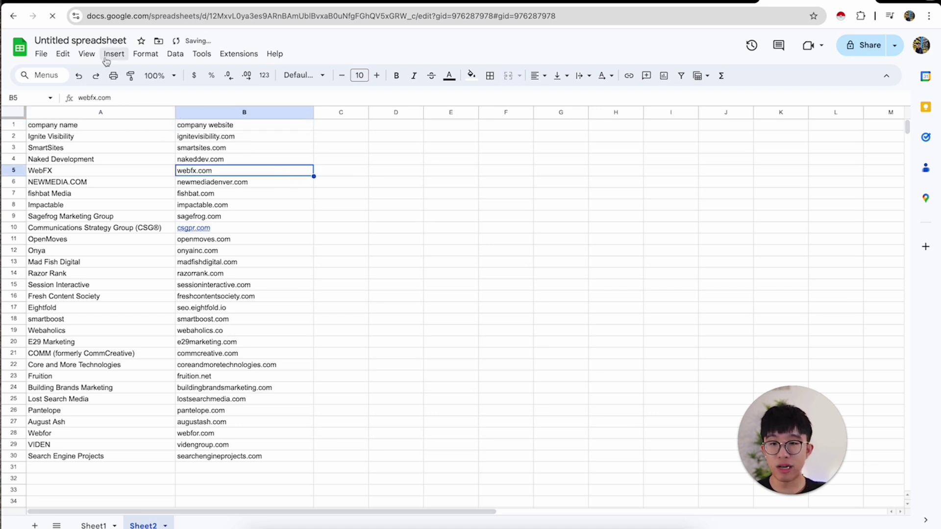
# Download Sheet2 as a comma-separated values (.csv) file
pyautogui.click(39, 55)
pyautogui.moveTo(103, 188)
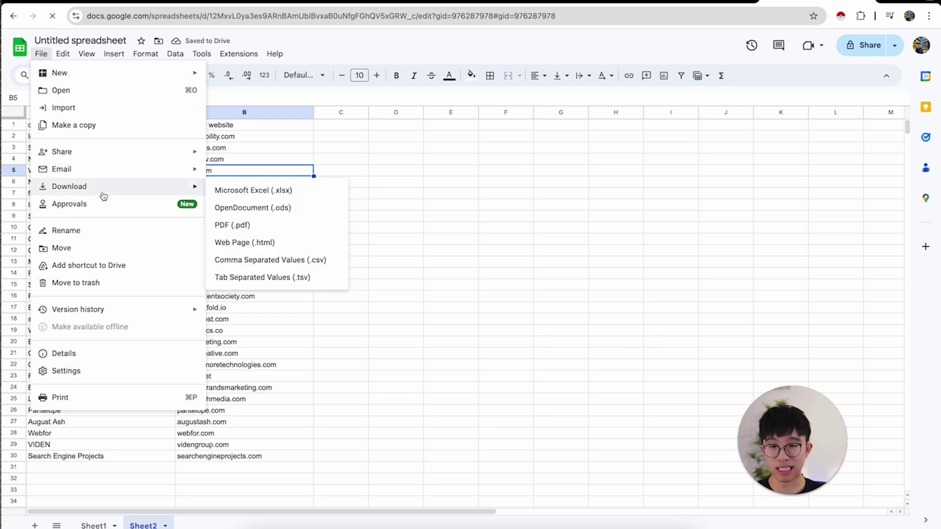
pyautogui.click(289, 261)
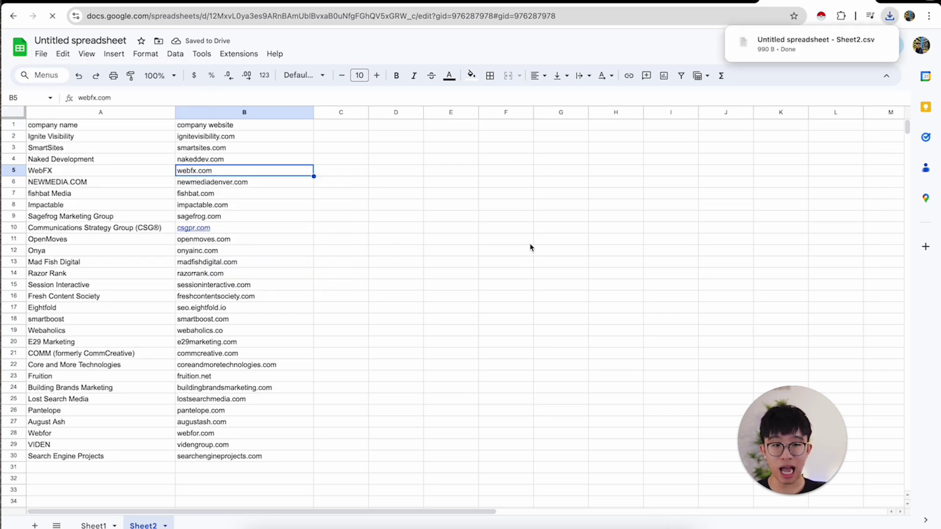
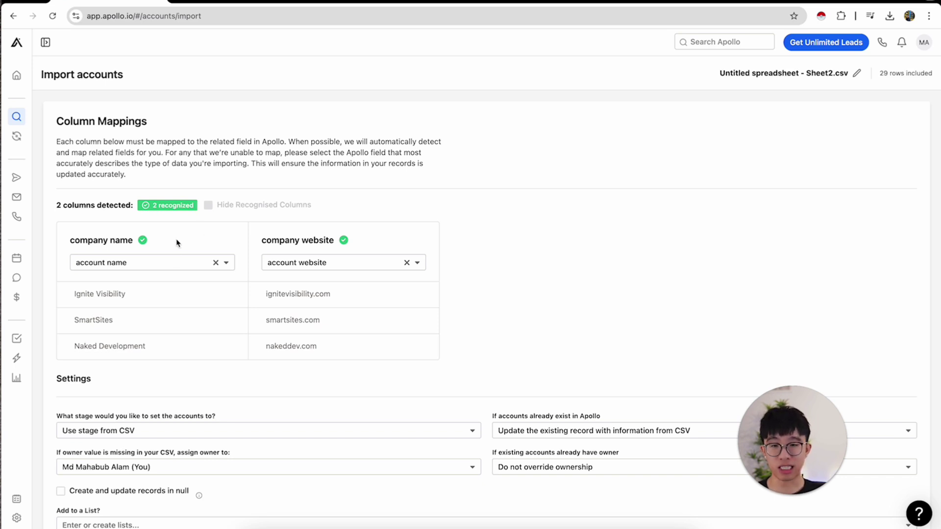
# In Apollo, check that the CSV columns map to account name and account website, and import the accounts
pyautogui.click(149, 262)
pyautogui.click(338, 262)
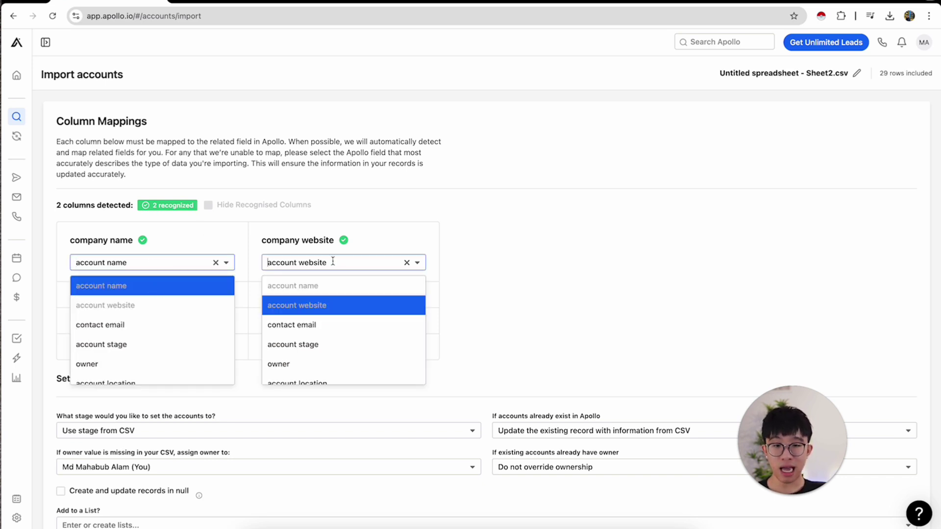
pyautogui.click(559, 265)
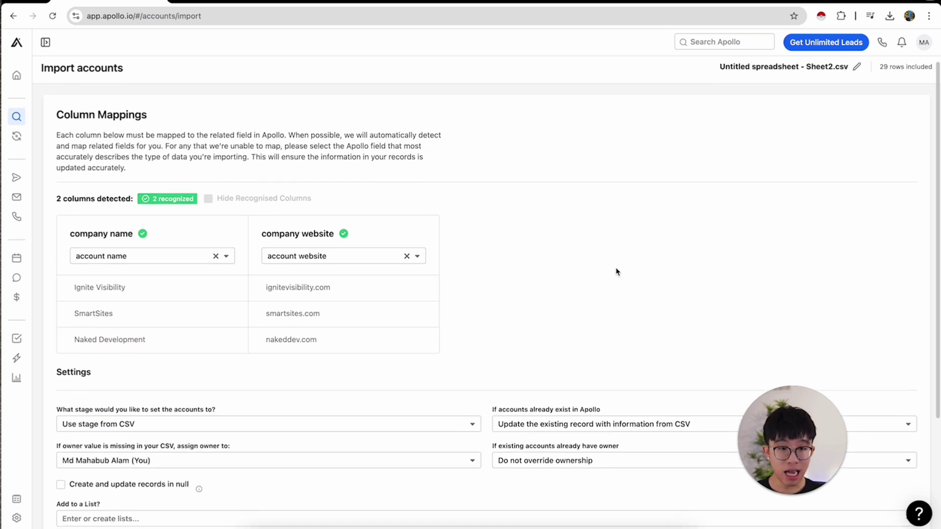
pyautogui.scroll(-3, 616, 271)
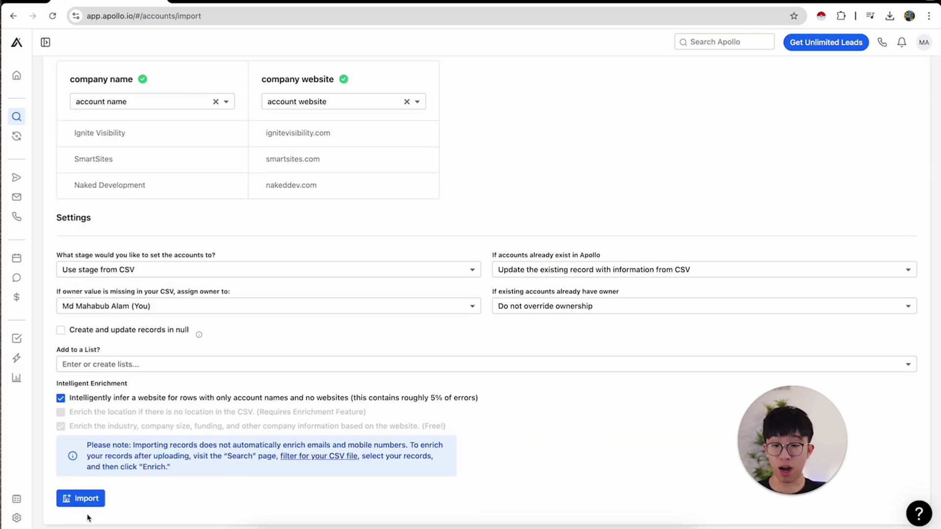
pyautogui.click(84, 498)
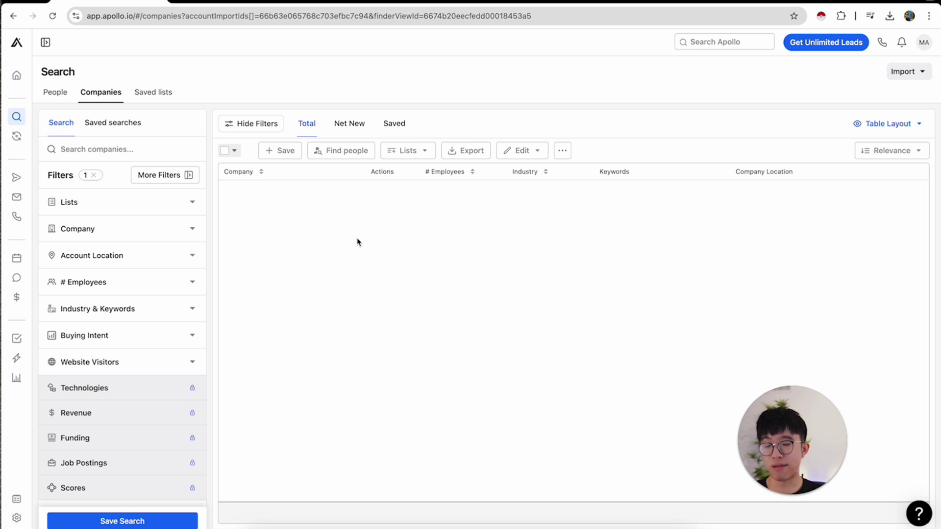
# Reload the imported companies, select all those on the first page, and find the people who work at them
pyautogui.click(52, 16)
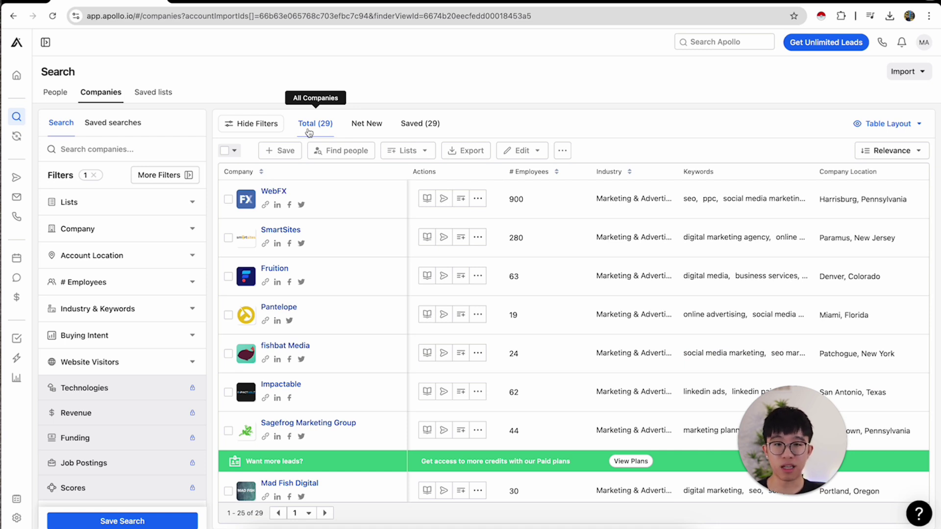
pyautogui.click(234, 151)
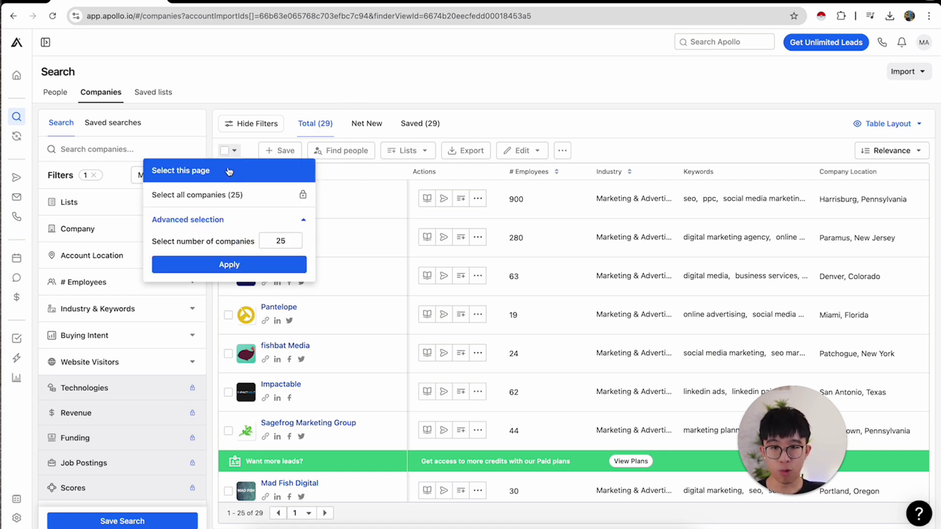
pyautogui.click(233, 174)
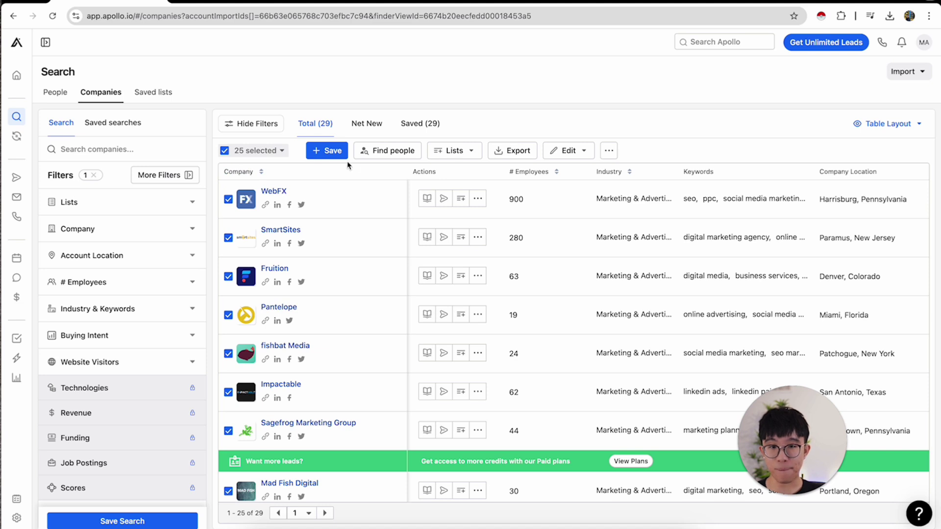
pyautogui.click(399, 153)
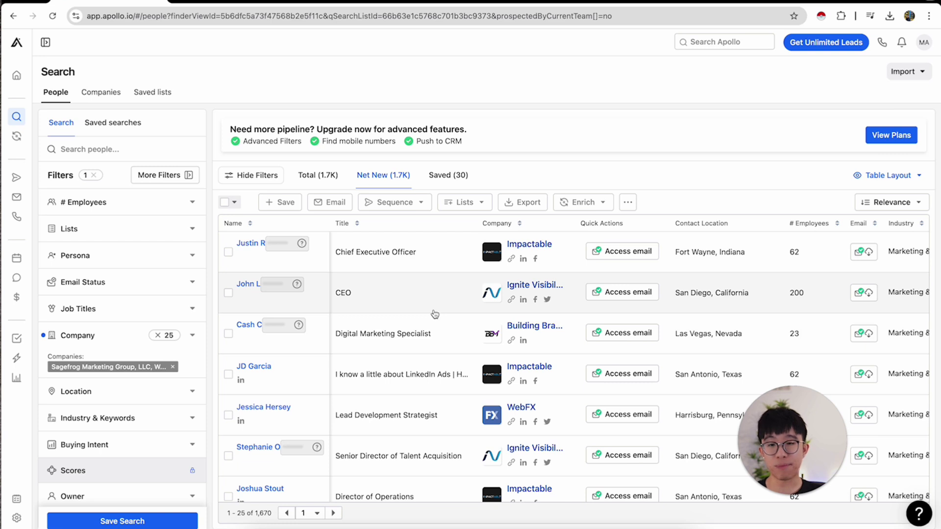
# Filter the people by the job titles founder and ceo, and show the total results instead of only net new ones
pyautogui.click(157, 314)
pyautogui.click(115, 358)
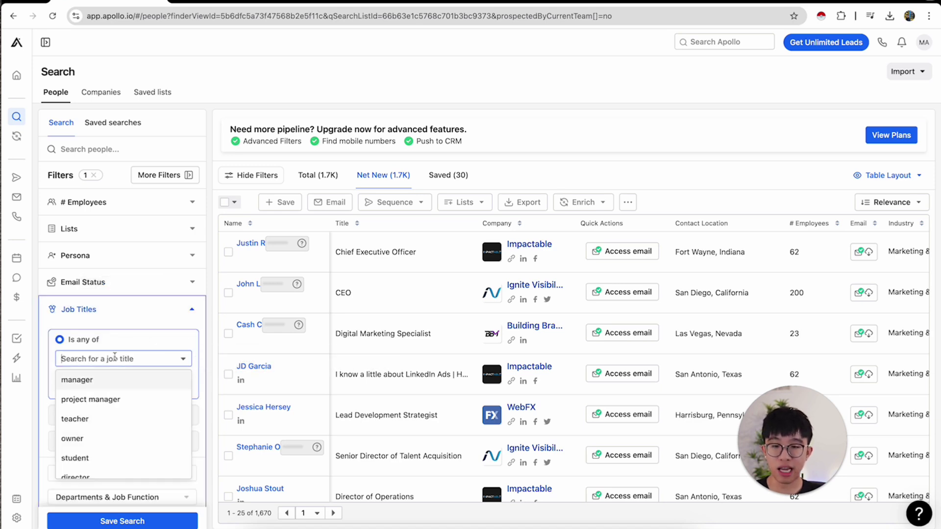
pyautogui.write('founder')
pyautogui.press('Return')
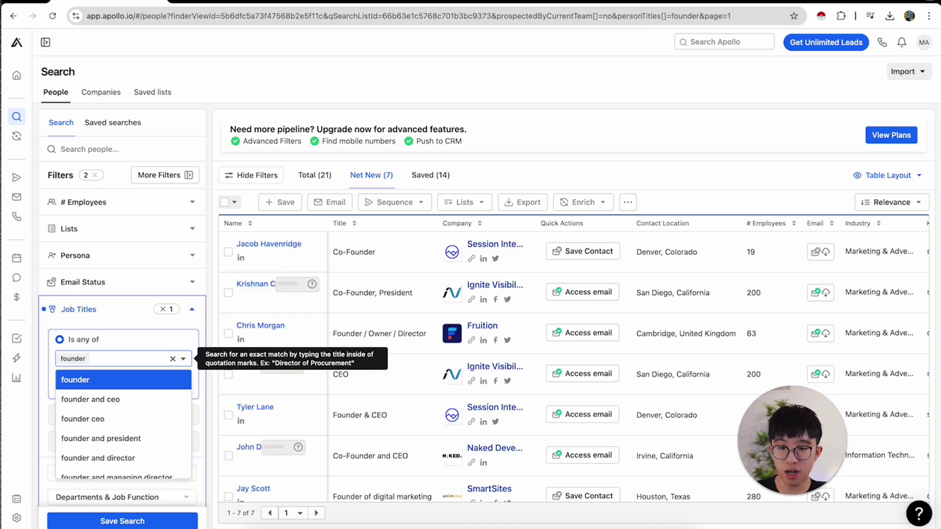
pyautogui.write('ceo')
pyautogui.press('Return')
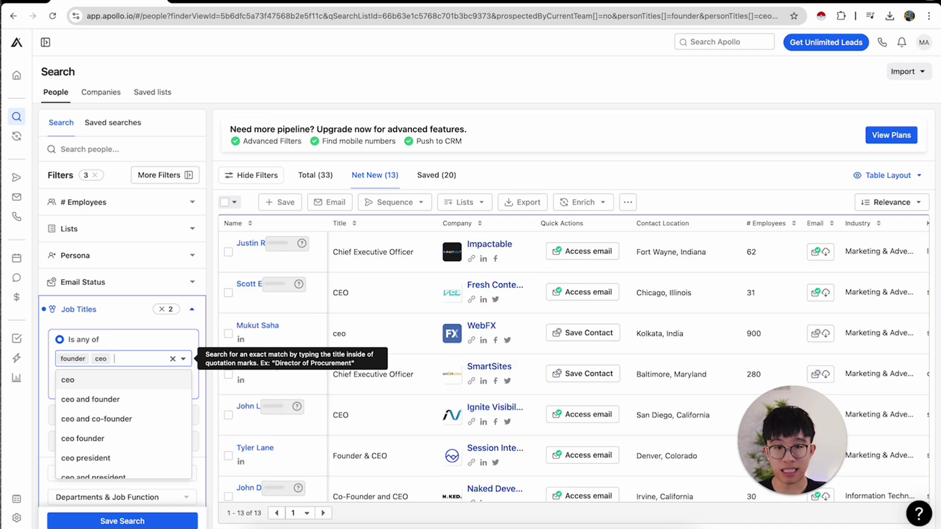
pyautogui.click(313, 175)
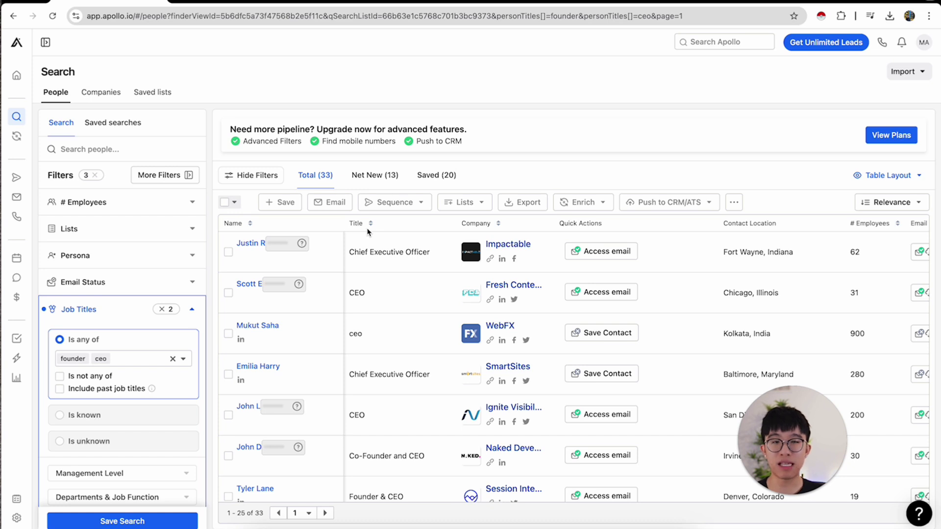
# Copy the web address of the filtered people search and switch to the Apollo Scraper Realtime page
pyautogui.scroll(-4, 177, 277)
pyautogui.scroll(1, 148, 267)
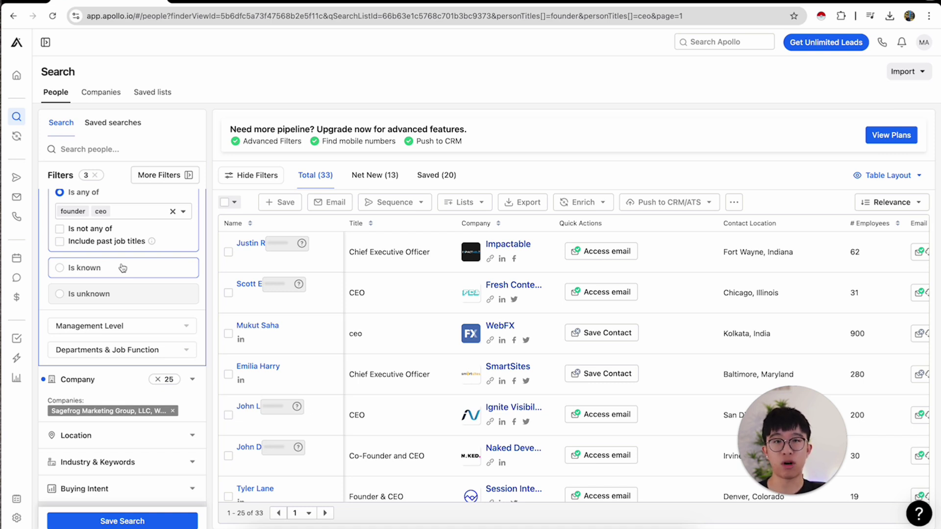
pyautogui.scroll(3, 123, 267)
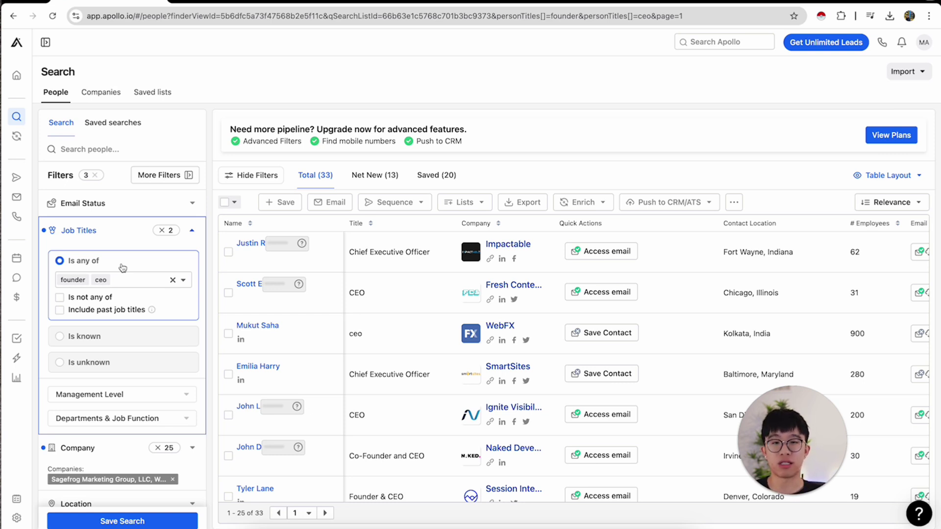
pyautogui.click(241, 12)
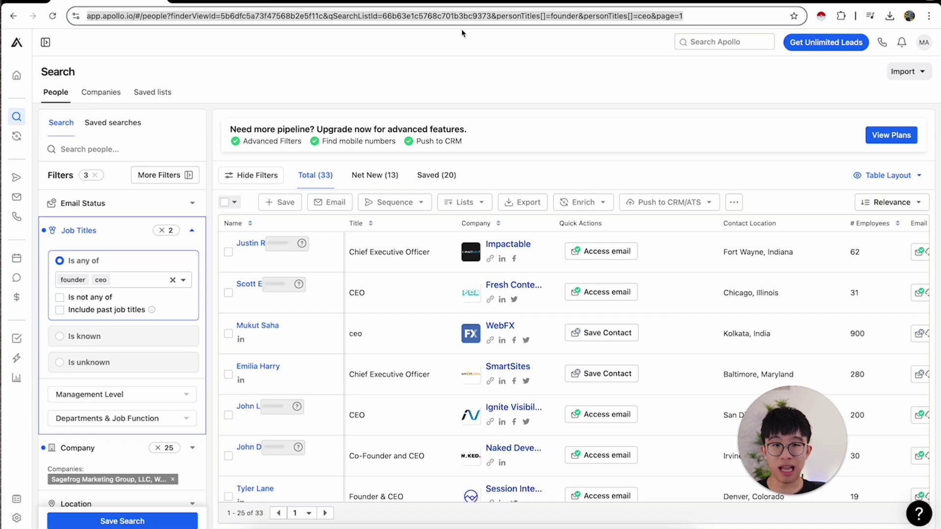
pyautogui.click(581, 2)
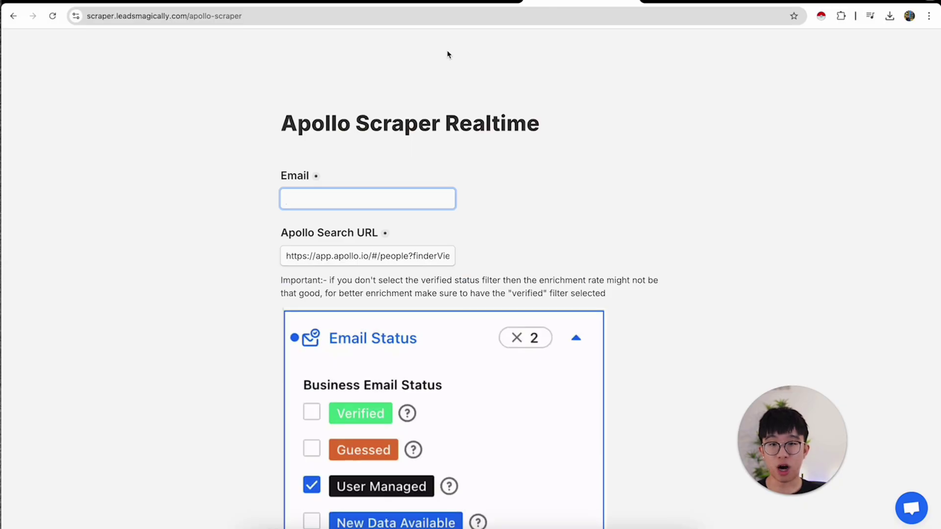
# Replace the Apollo Search URL in the scraper form with the copied people search address
pyautogui.click(312, 485)
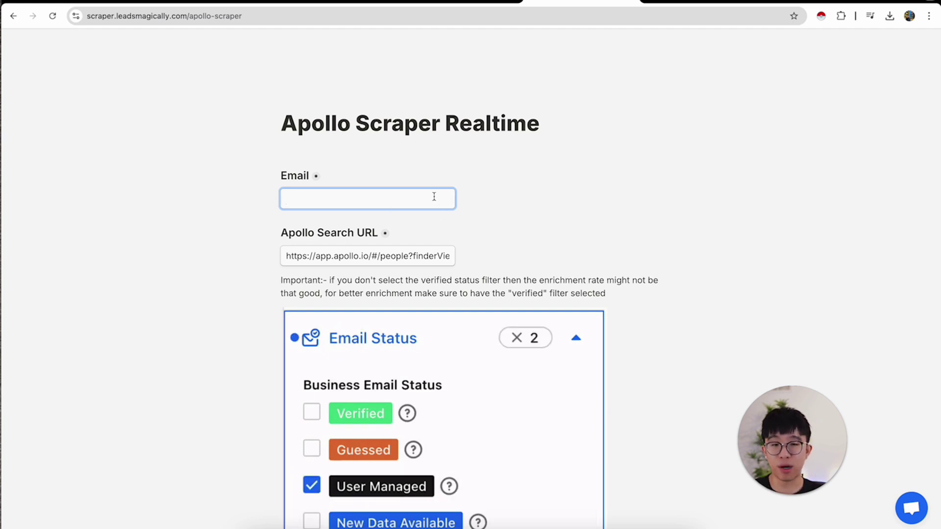
pyautogui.scroll(-3, 433, 196)
pyautogui.click(318, 172)
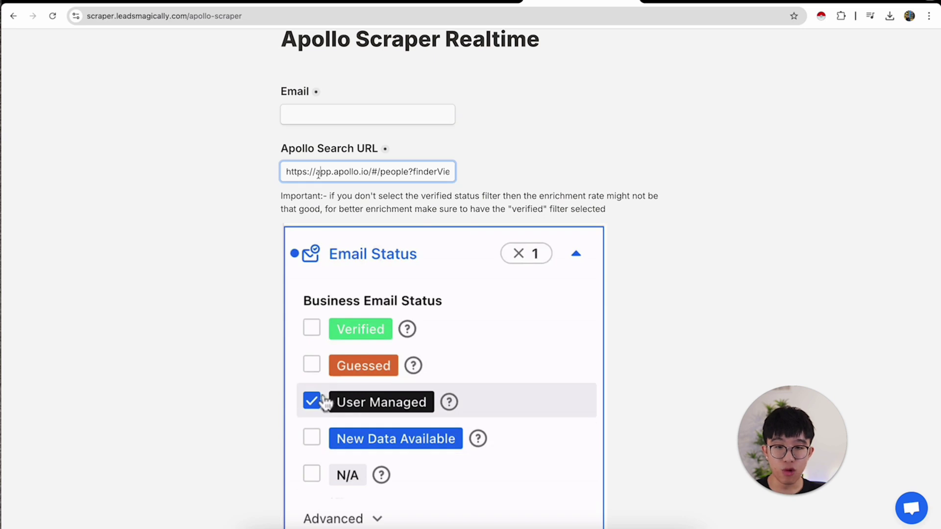
pyautogui.hotkey('ctrl', 'a')
pyautogui.hotkey('ctrl', 'v')
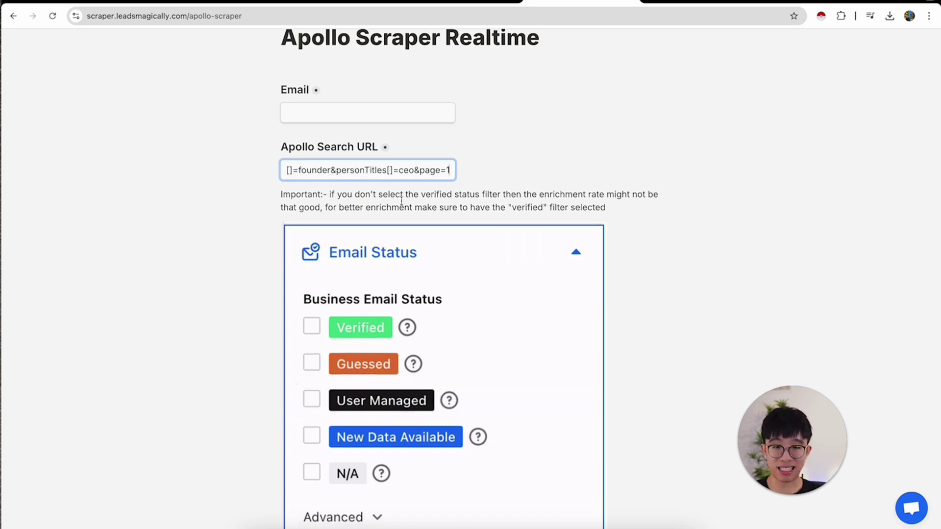
# Set the number of leads to 2000 in the scraper form
pyautogui.scroll(-5, 402, 220)
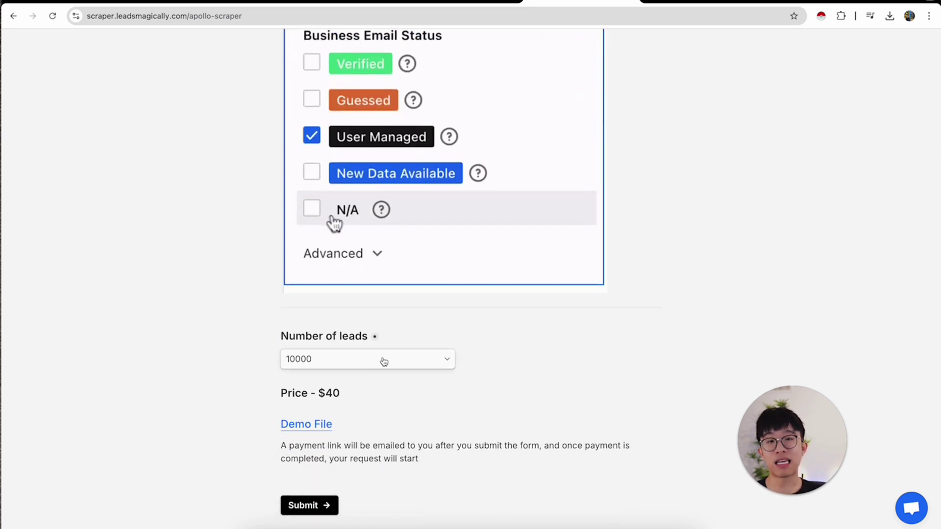
pyautogui.click(384, 362)
pyautogui.click(540, 363)
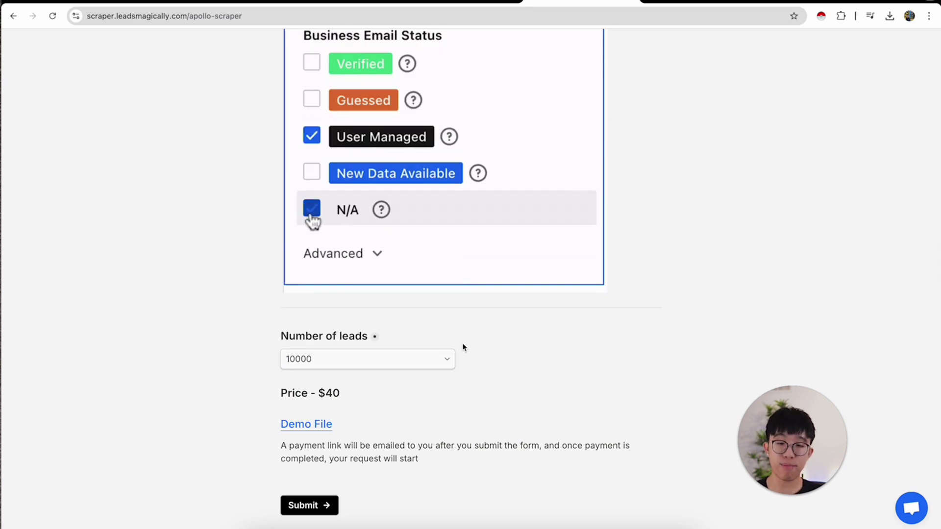
pyautogui.click(320, 362)
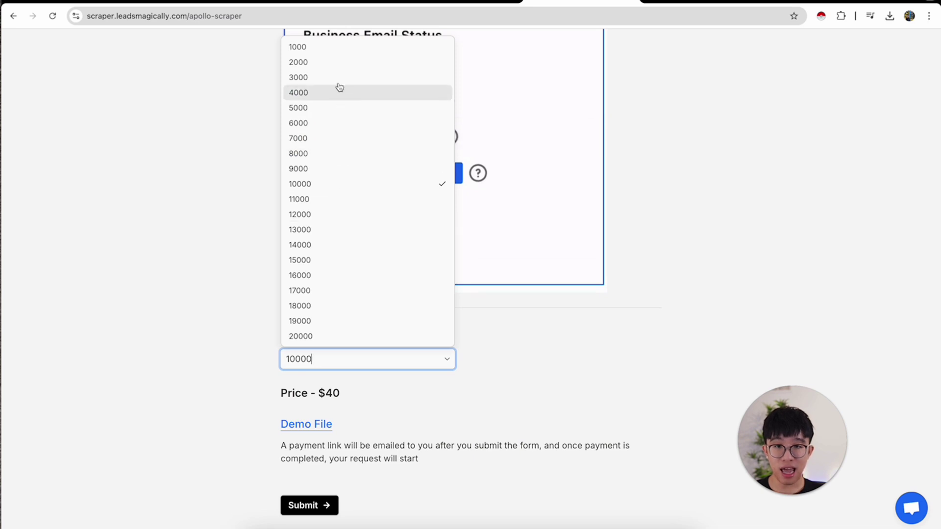
pyautogui.click(338, 62)
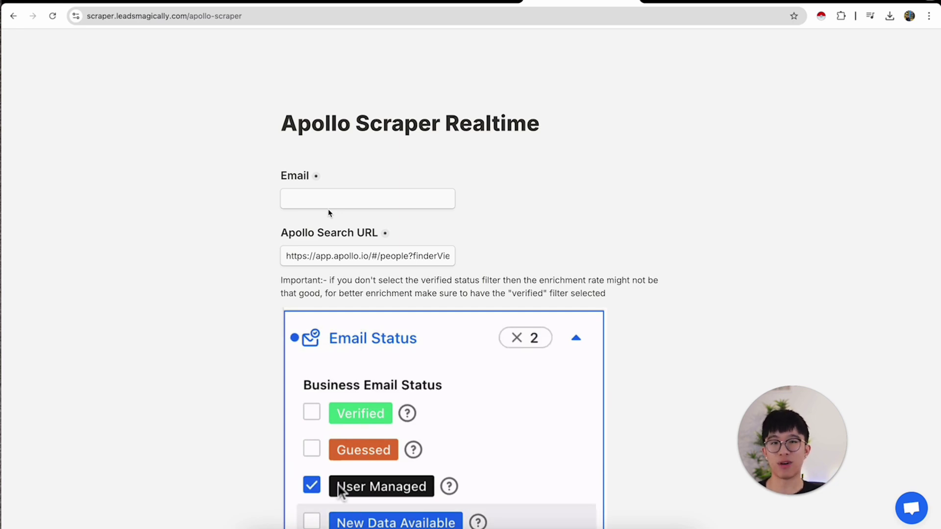
pyautogui.click(313, 484)
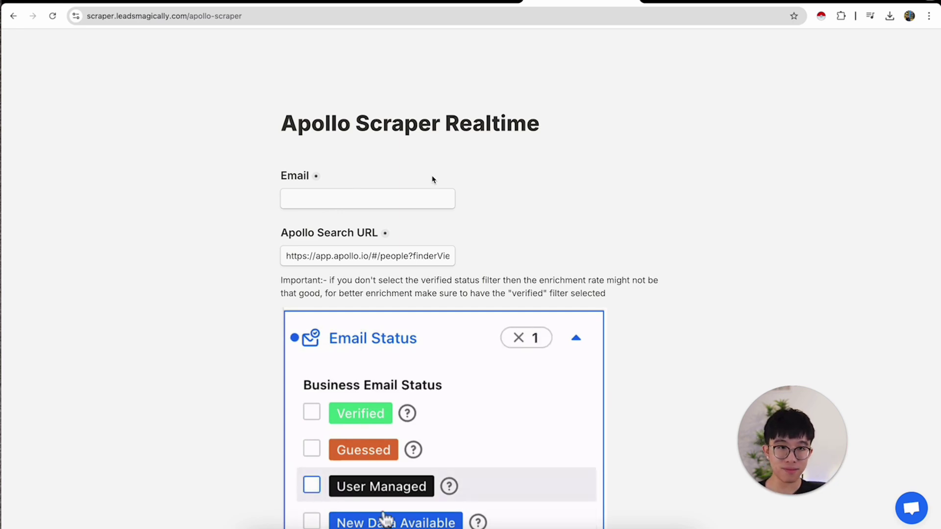